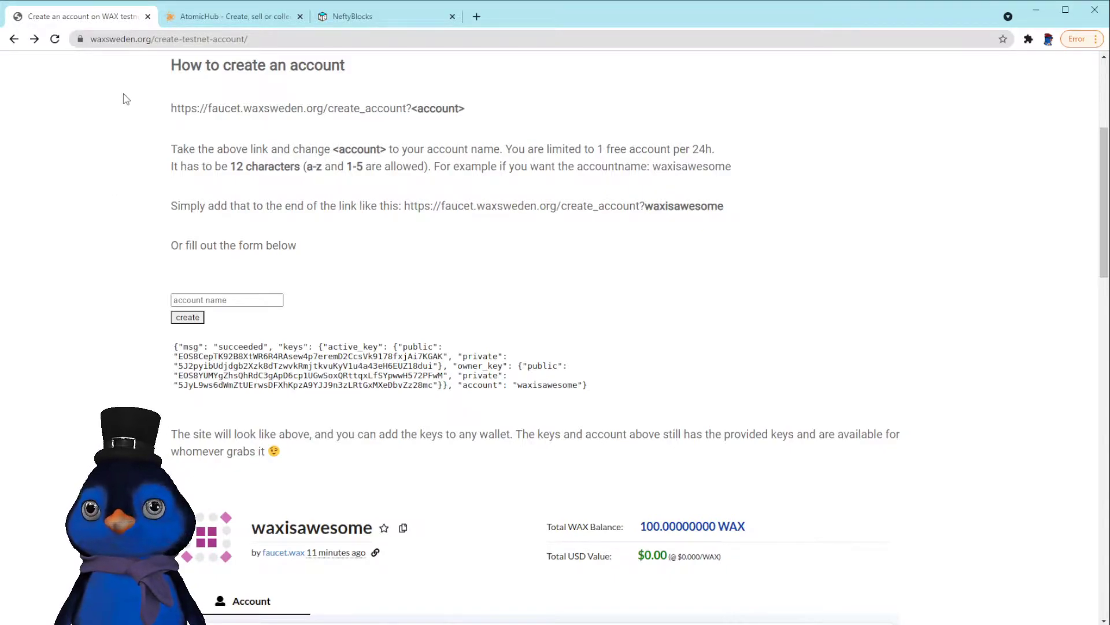
# - Create a new 12-character testnet account in the faucet and select its generated active private key
pyautogui.click(141, 39)
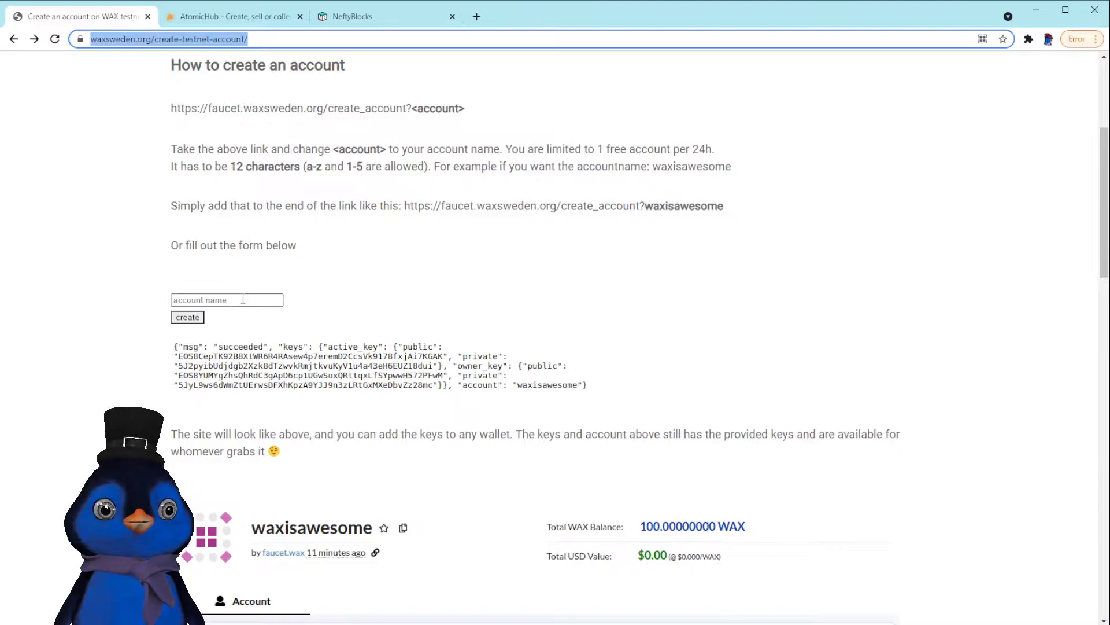
pyautogui.click(226, 299)
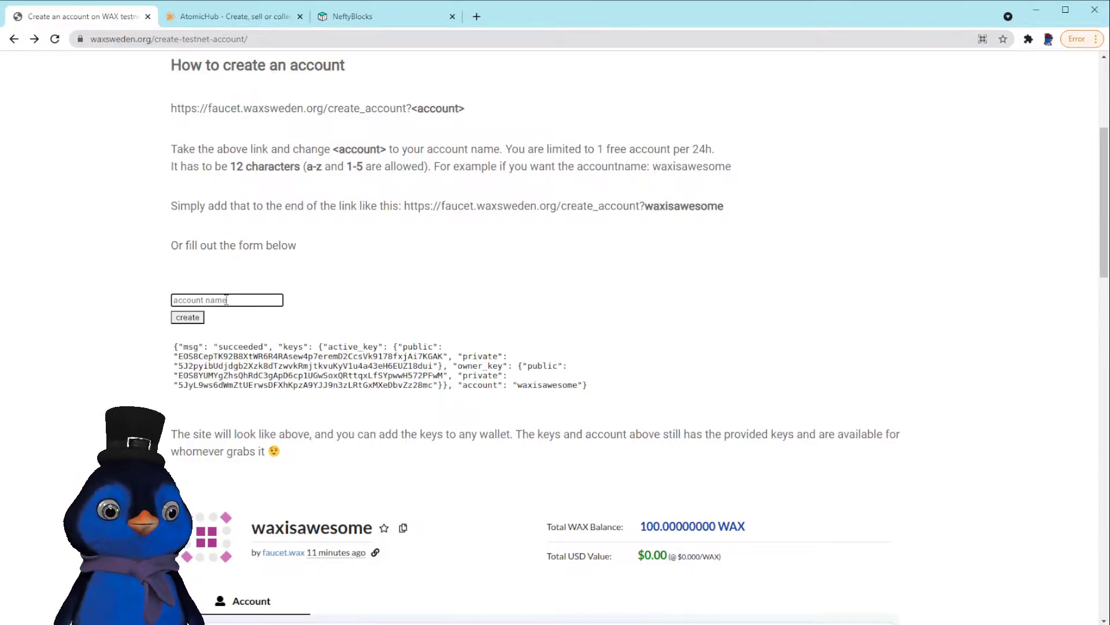
pyautogui.write('pauliet')
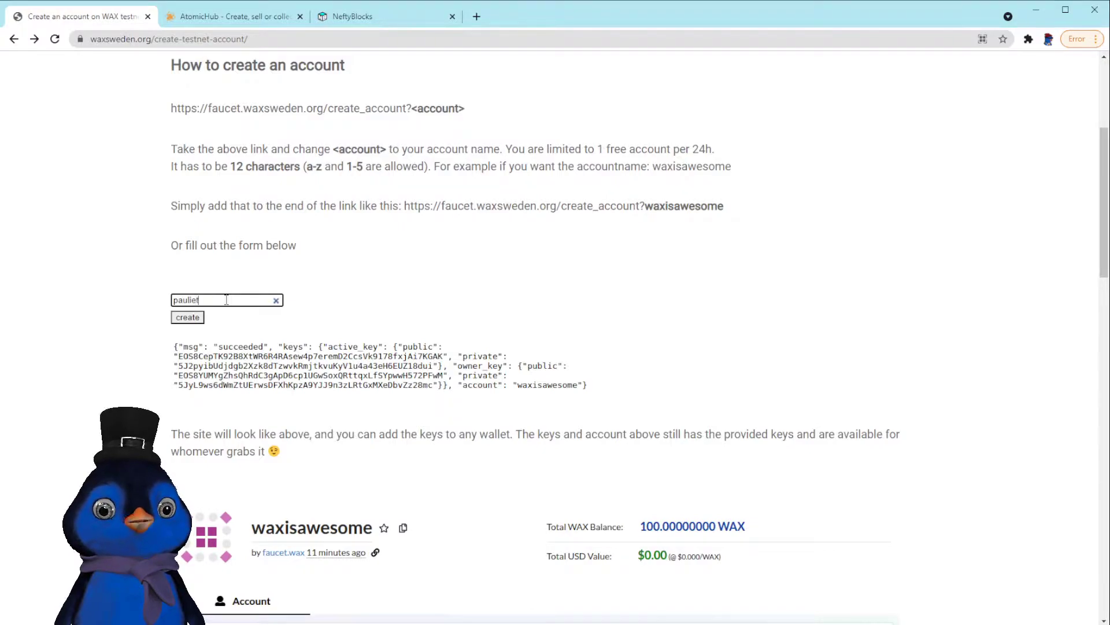
pyautogui.write('est')
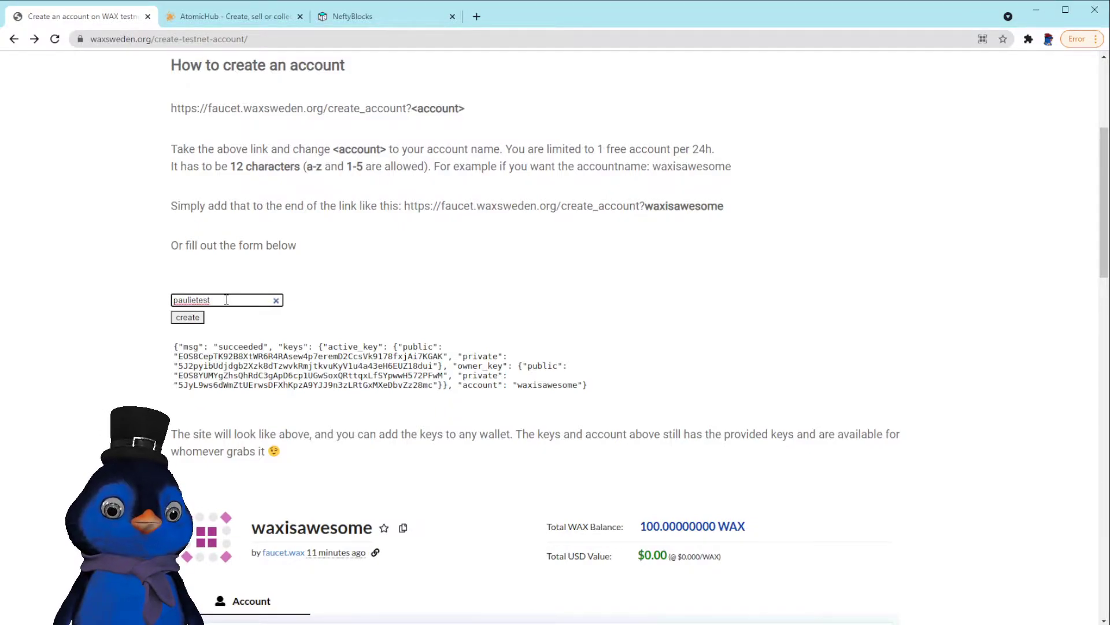
pyautogui.write('33')
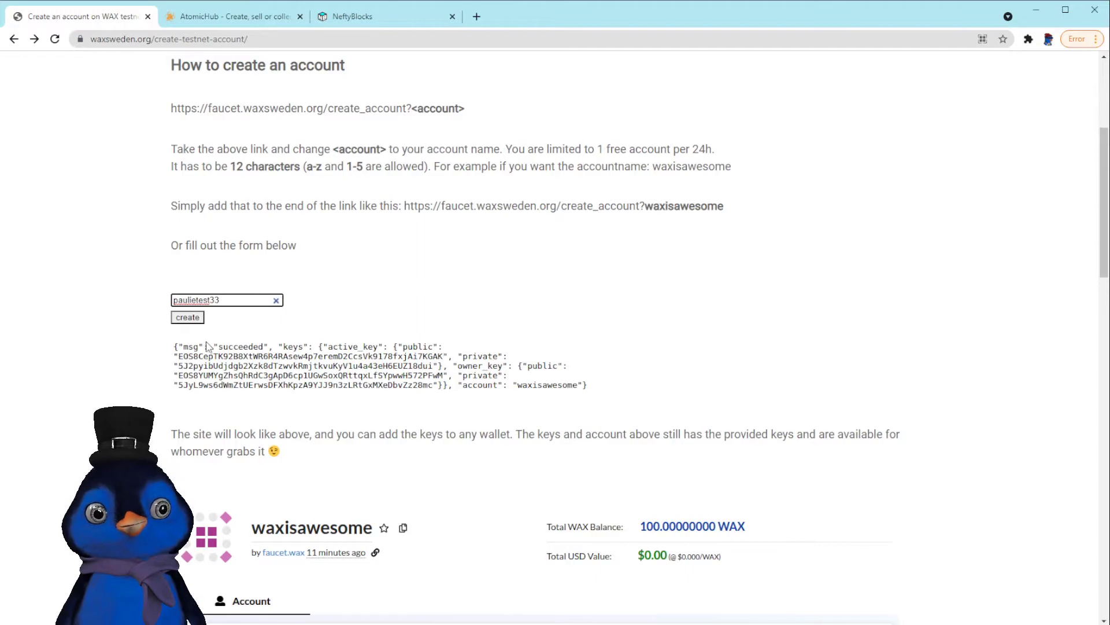
pyautogui.click(188, 318)
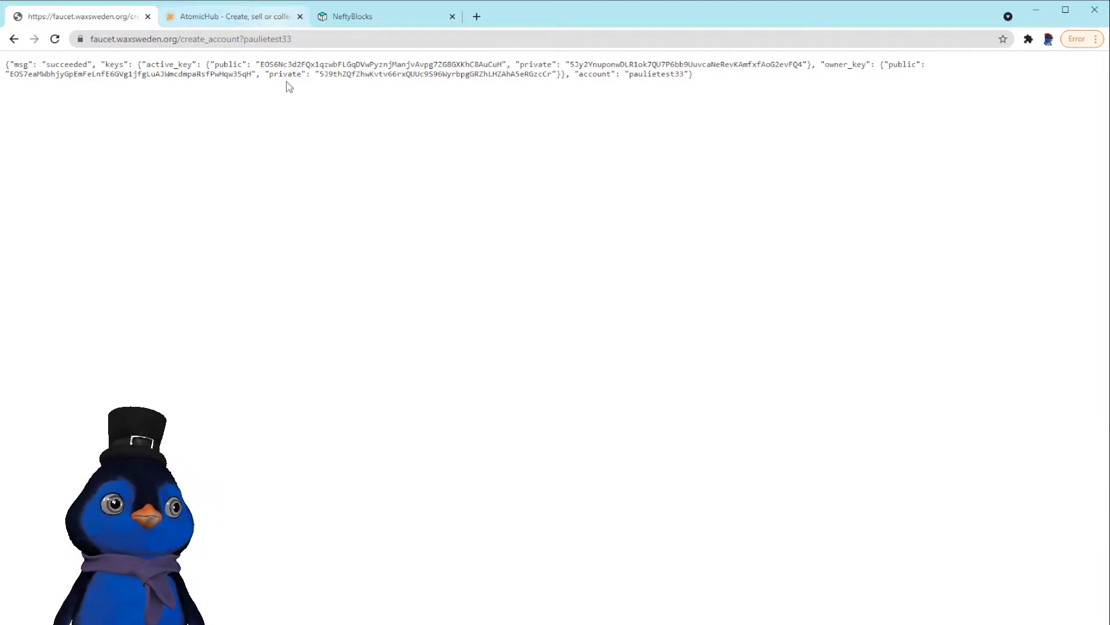
pyautogui.doubleClick(639, 63)
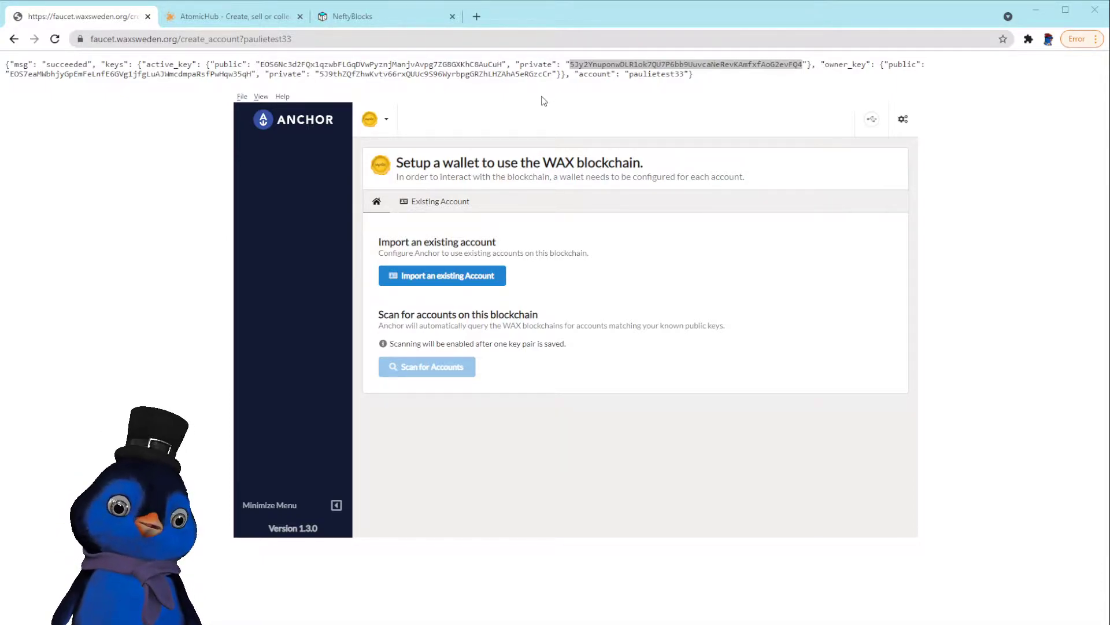
# - Add WAX (Testnet) to Anchor's managed blockchains and enable both chosen blockchains
pyautogui.click(385, 124)
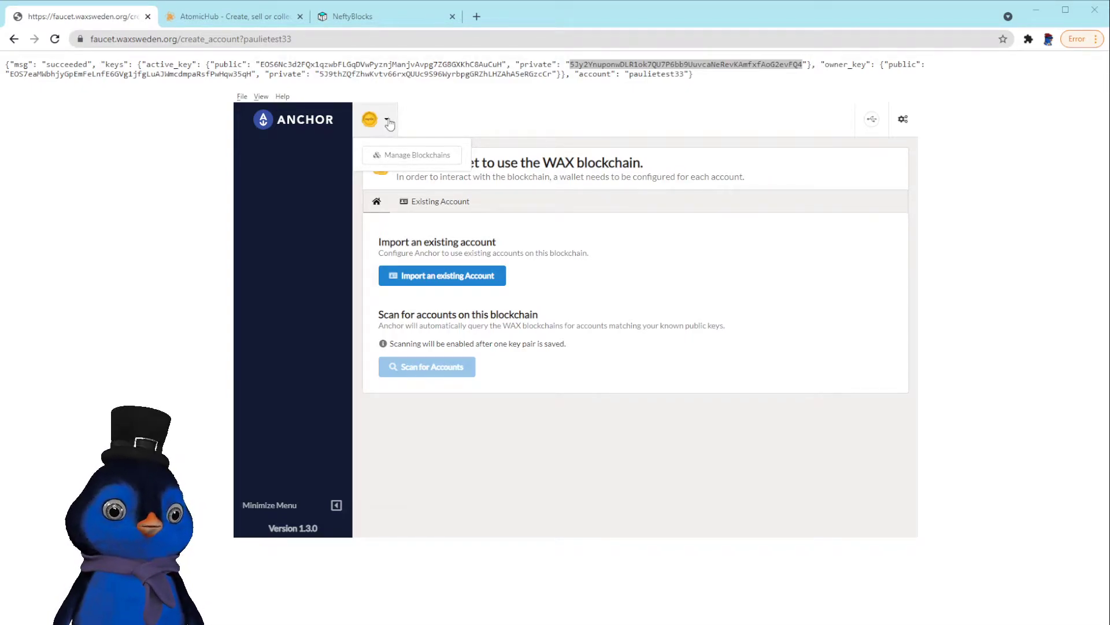
pyautogui.click(409, 155)
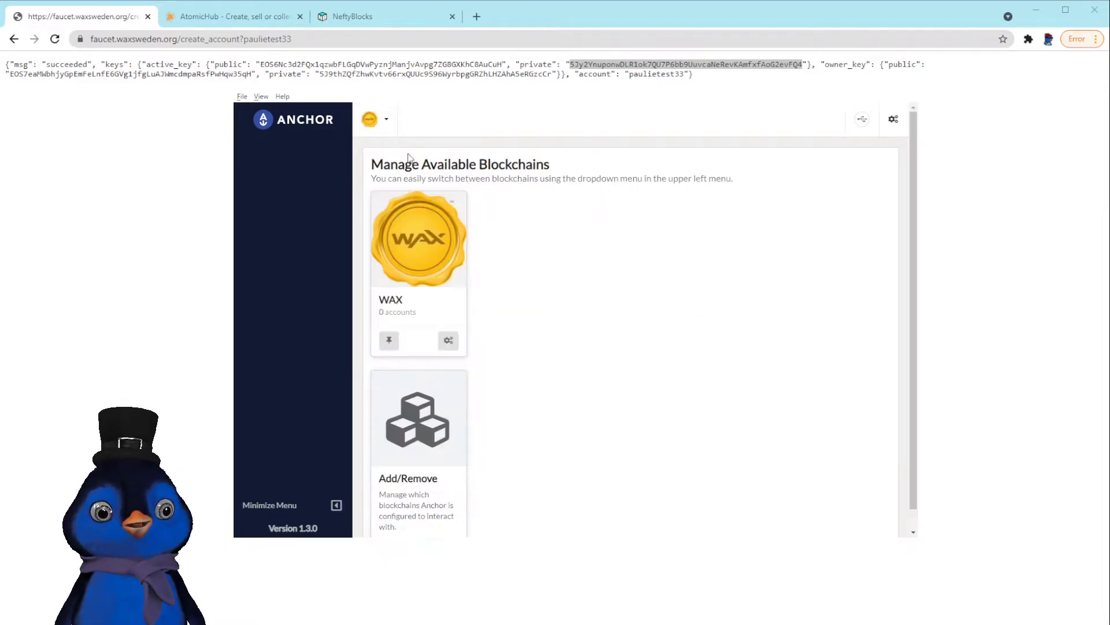
pyautogui.scroll(-1, 645, 332)
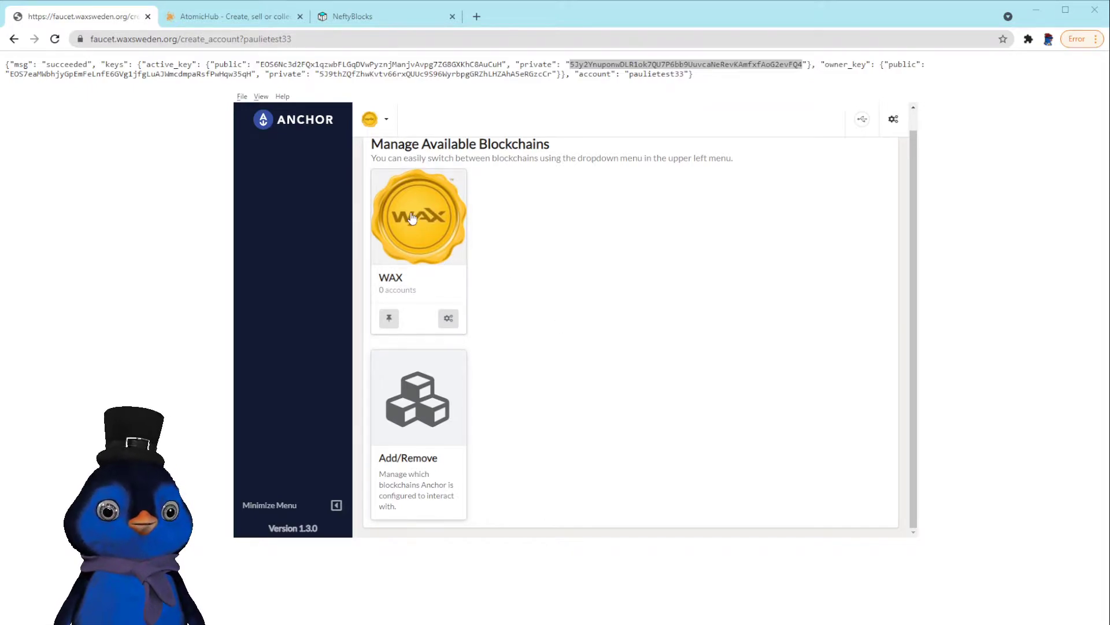
pyautogui.click(420, 410)
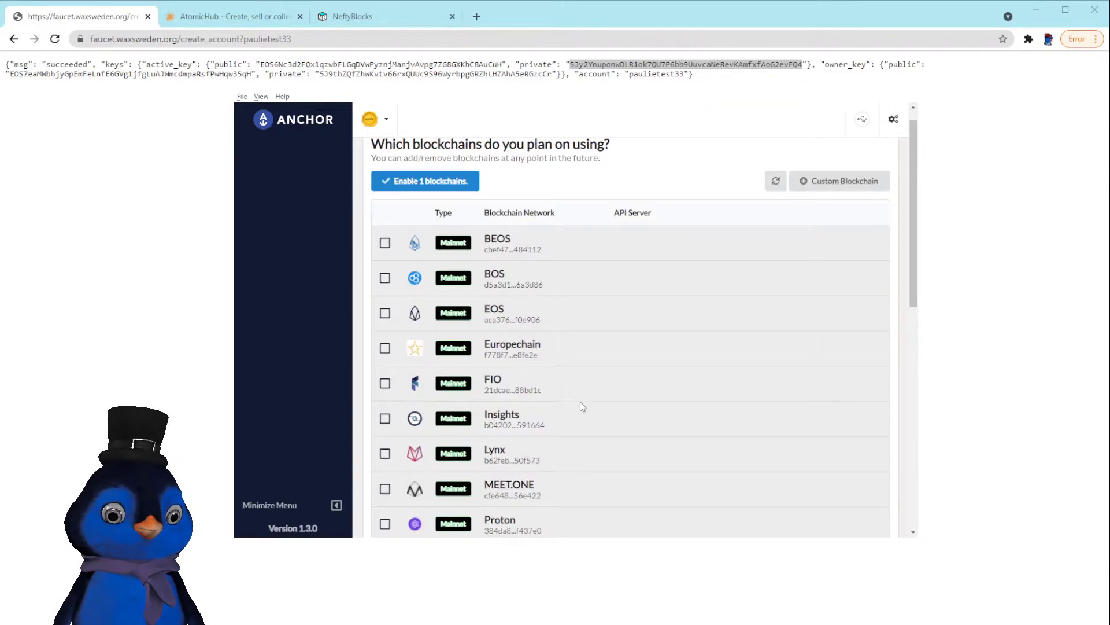
pyautogui.scroll(-10, 581, 401)
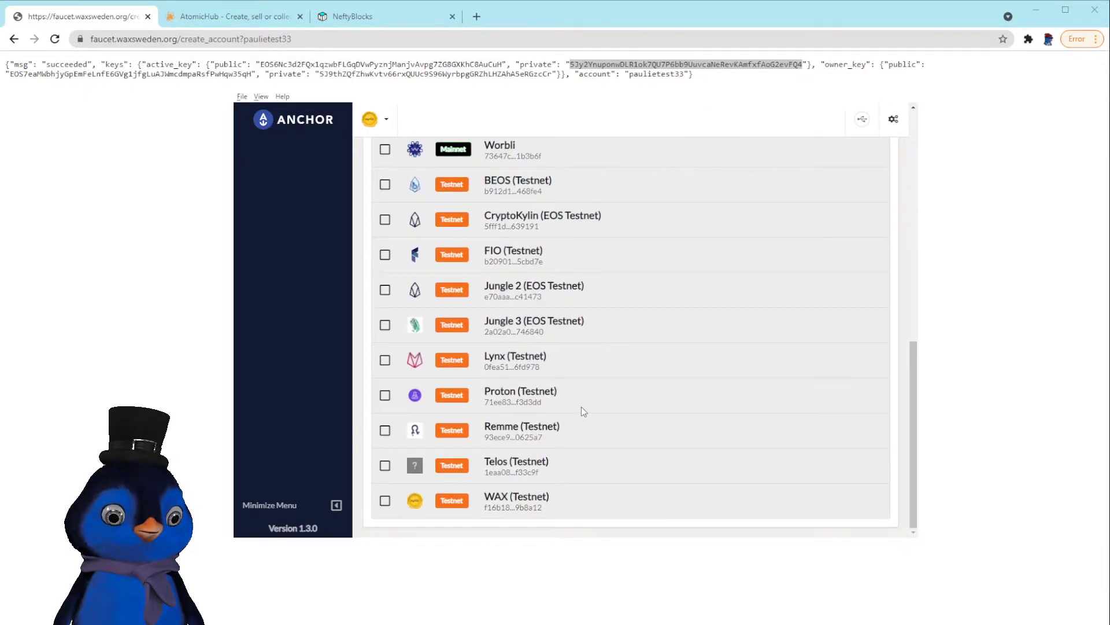
pyautogui.click(385, 501)
pyautogui.scroll(10, 584, 480)
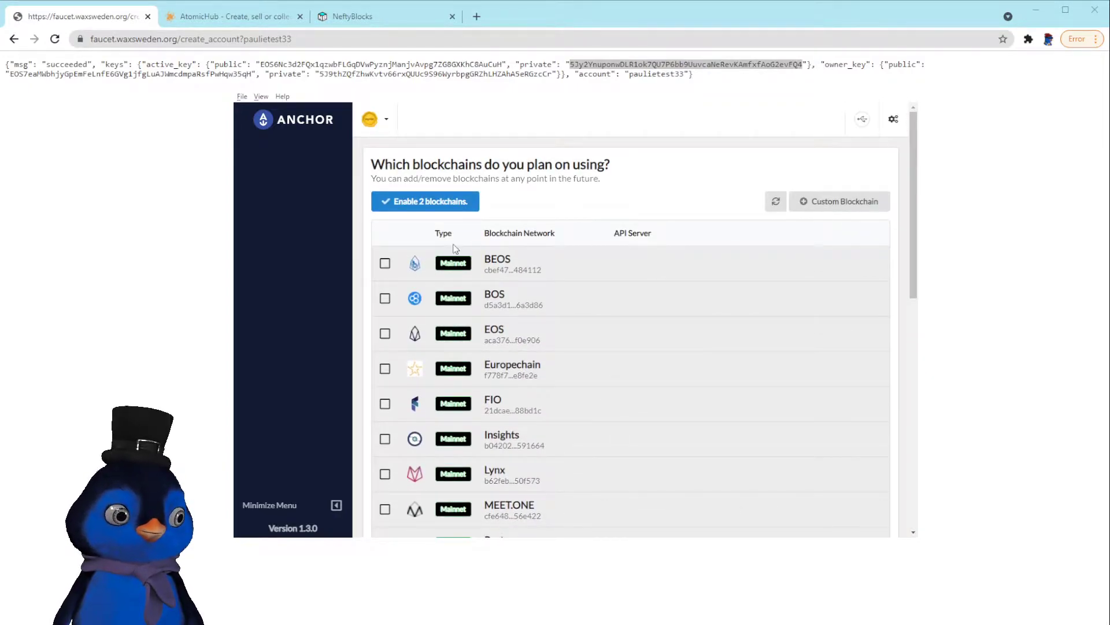
pyautogui.click(425, 203)
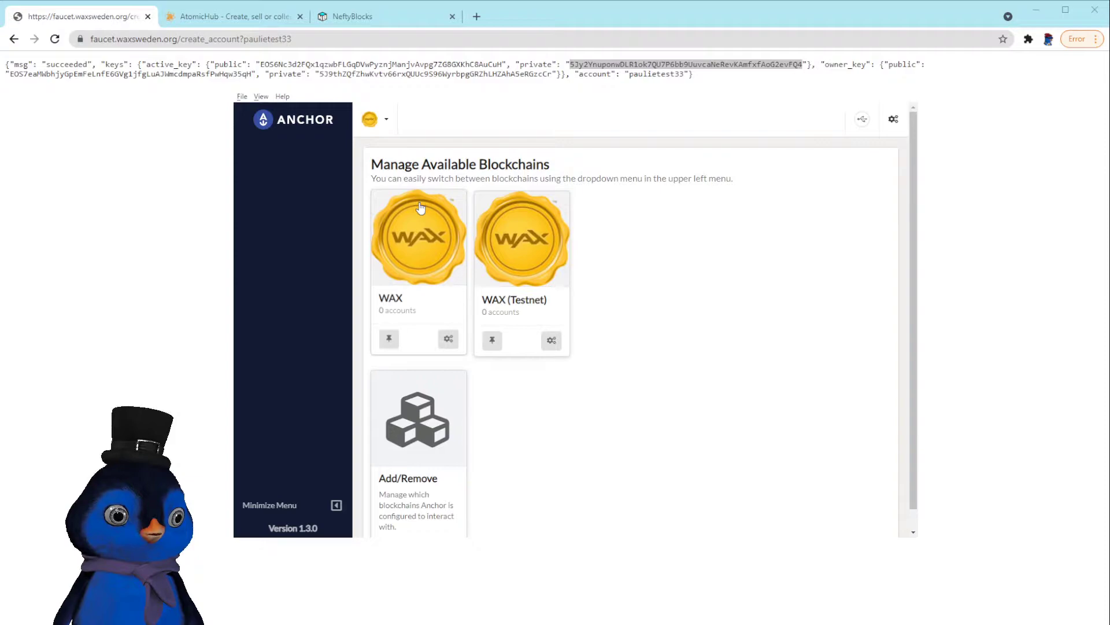
# - Import the faucet account into WAX (Testnet) from its pasted private key, authorizing with the wallet password
pyautogui.click(536, 238)
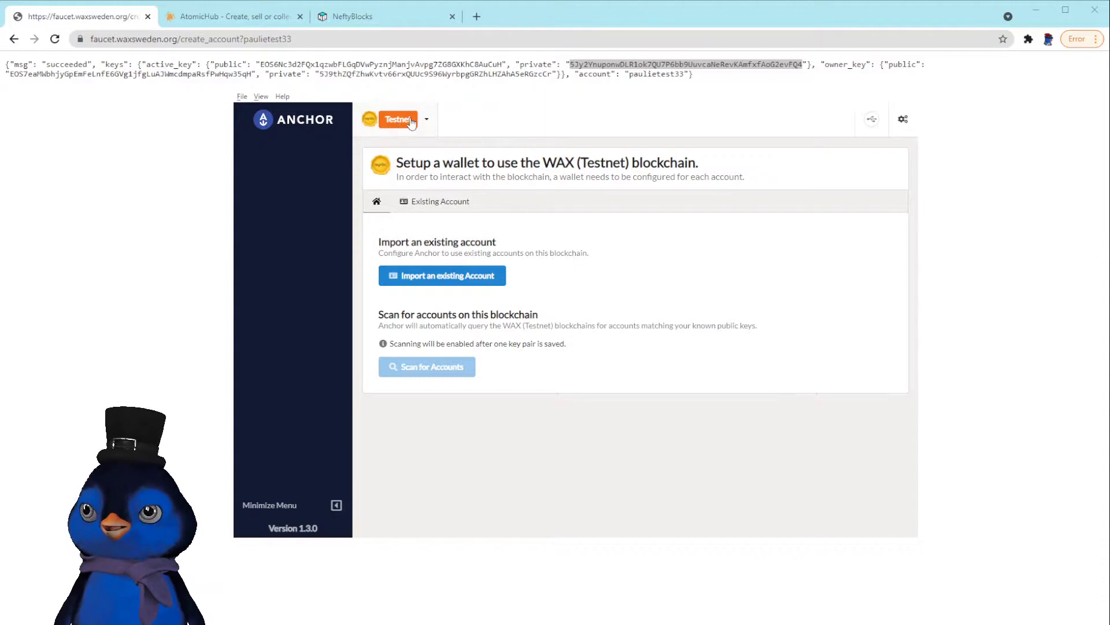
pyautogui.click(464, 282)
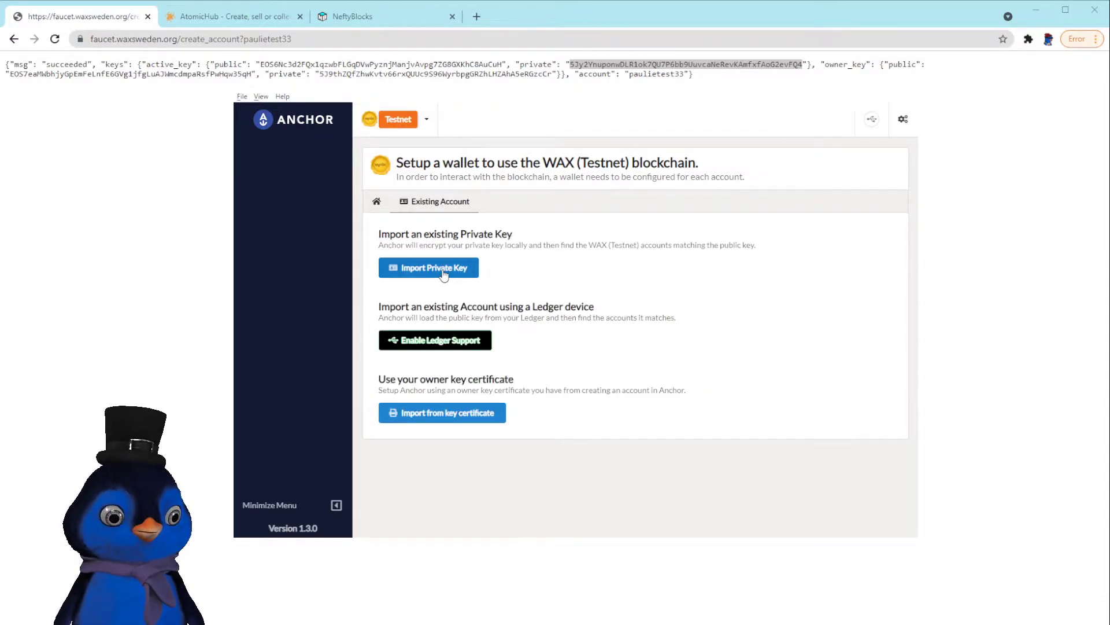
pyautogui.click(442, 273)
pyautogui.click(472, 282)
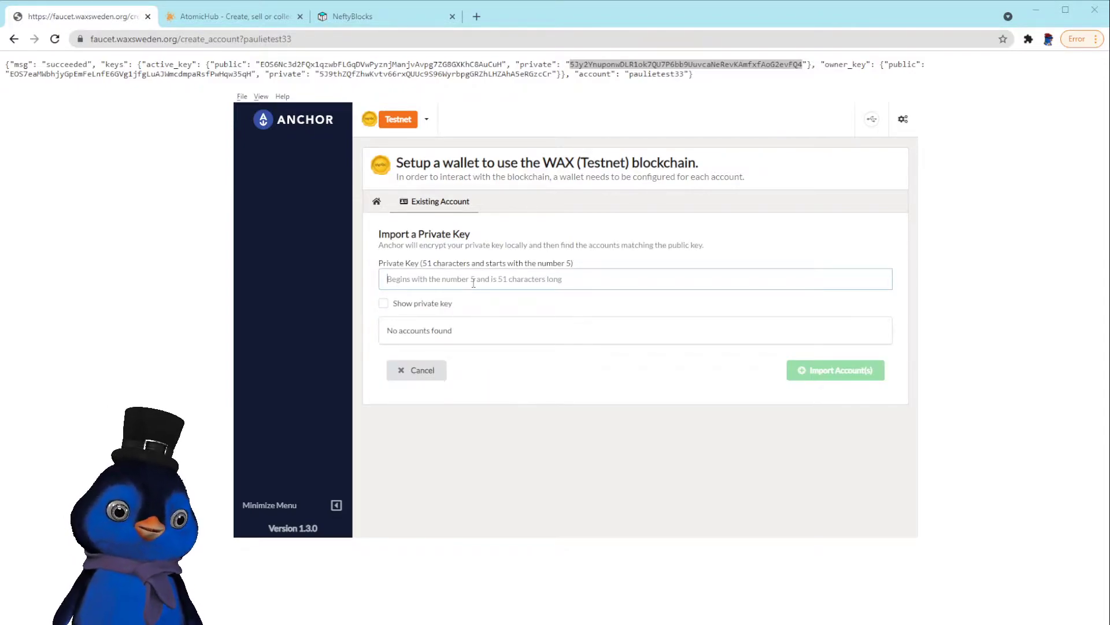
pyautogui.hotkey('ctrl', 'v')
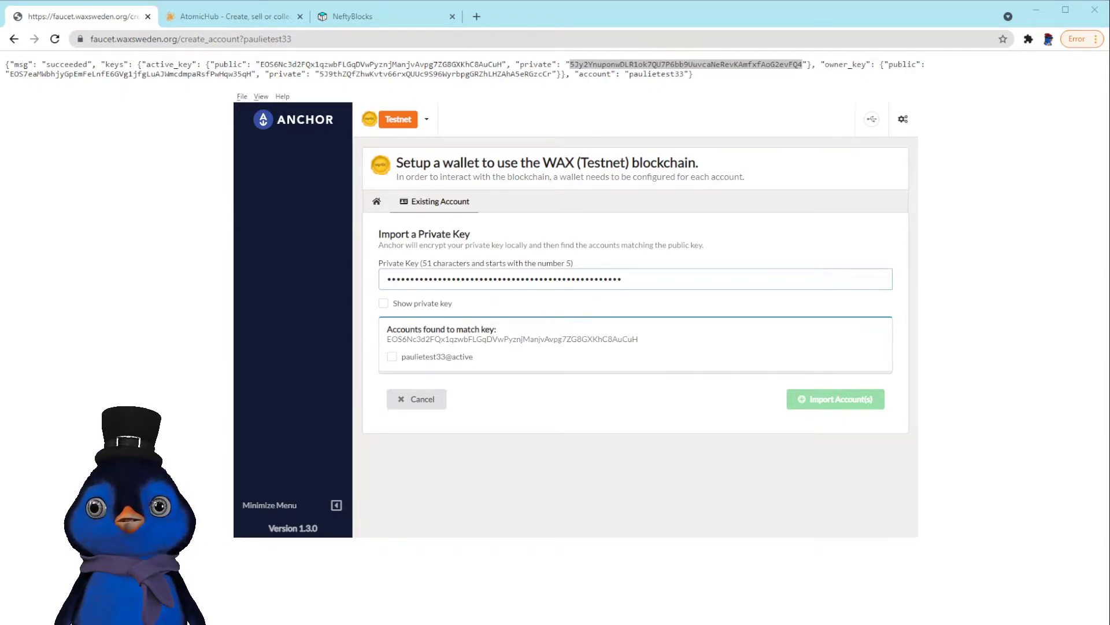
pyautogui.click(394, 358)
pyautogui.click(831, 403)
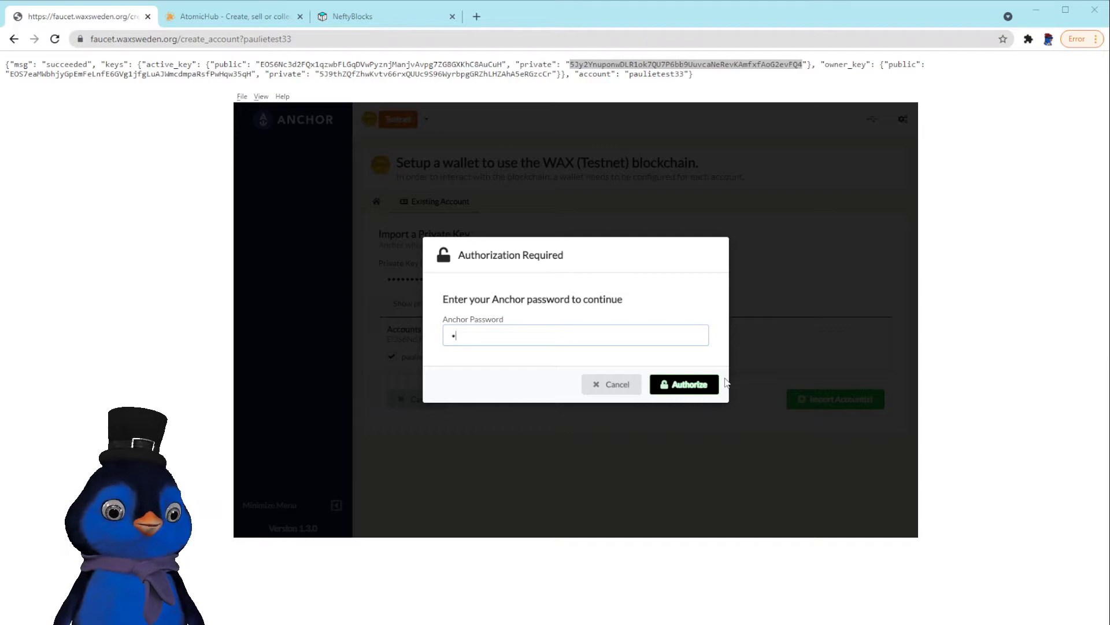
pyautogui.write('•••••••••••')
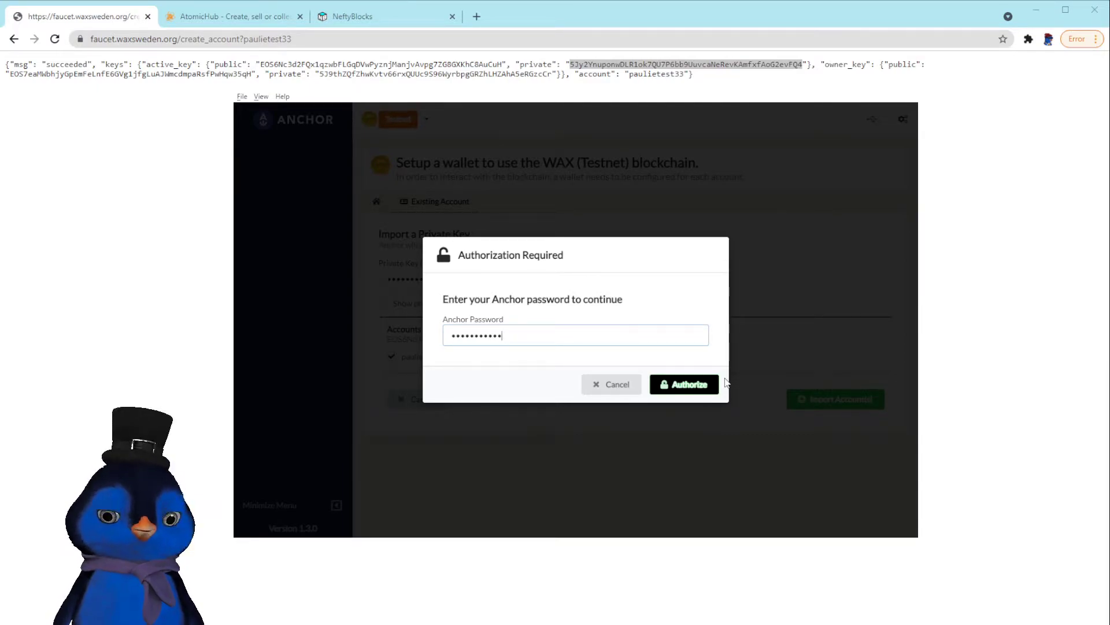
pyautogui.write('••')
pyautogui.click(698, 389)
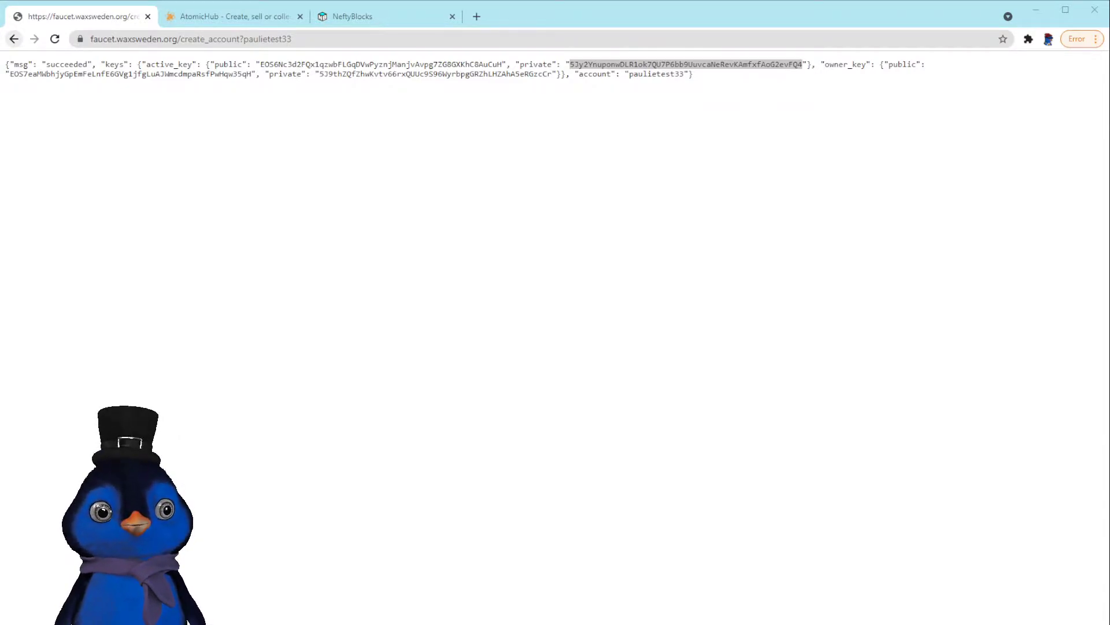
# - Claim free faucet test tokens for the new account by pasting its name into the token request field
pyautogui.hotkey('alt', 'Left')
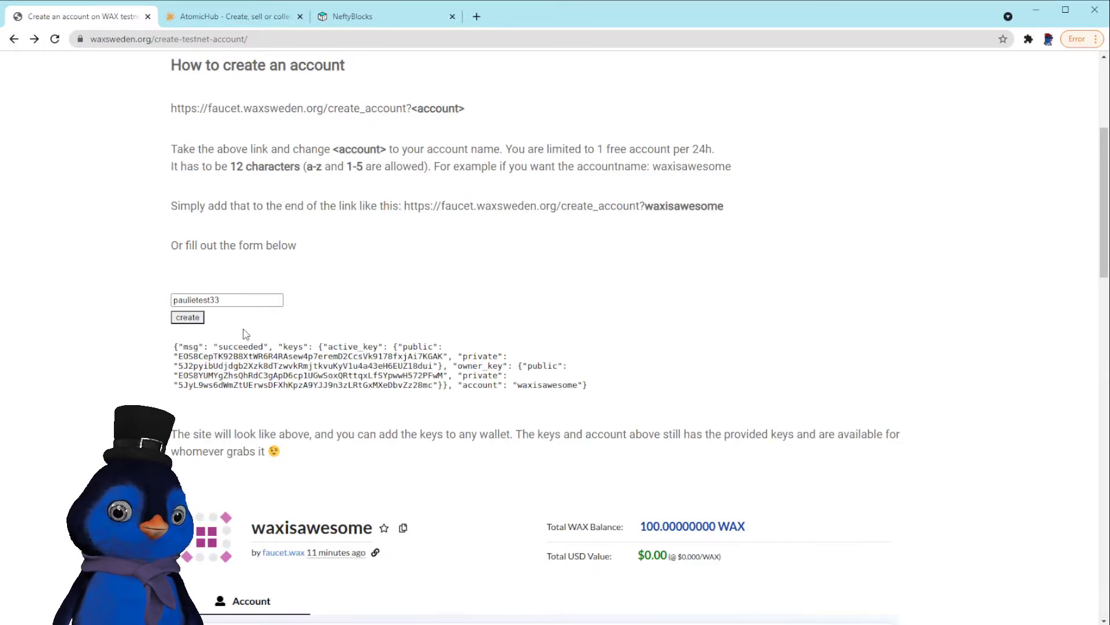
pyautogui.moveTo(226, 300); pyautogui.dragTo(137, 307)
pyautogui.hotkey('ctrl', 'c')
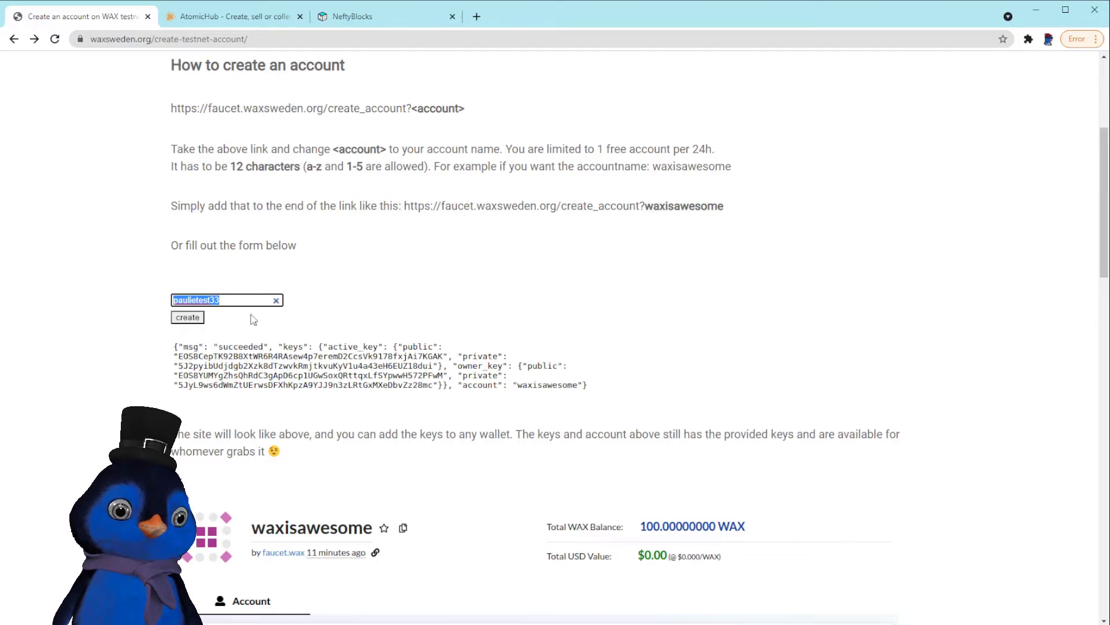
pyautogui.scroll(-9, 253, 319)
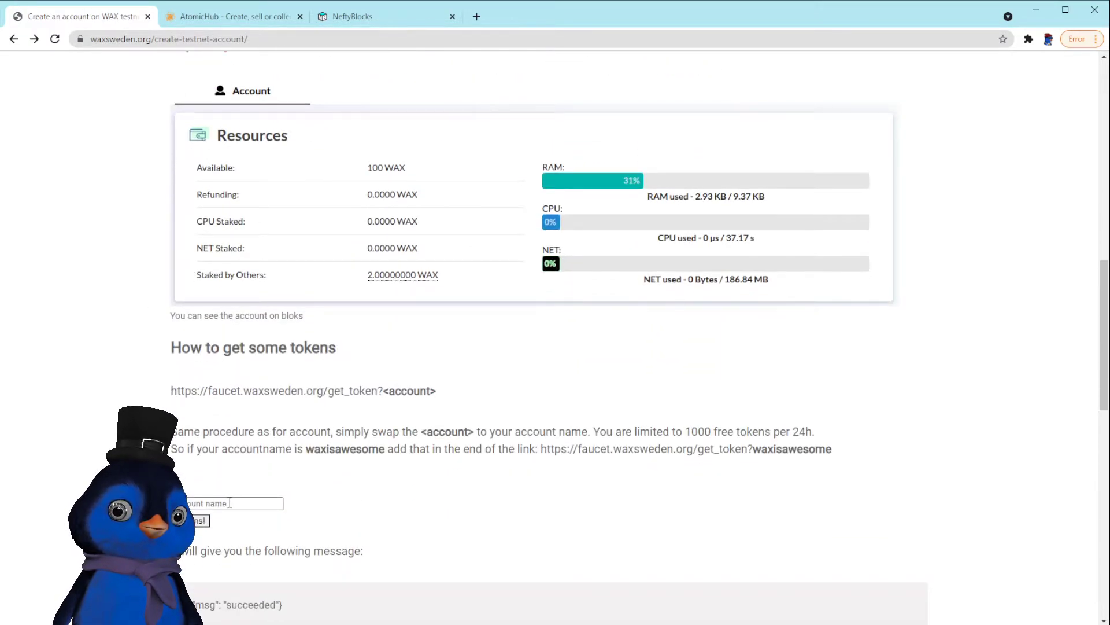
pyautogui.click(222, 503)
pyautogui.hotkey('ctrl', 'v')
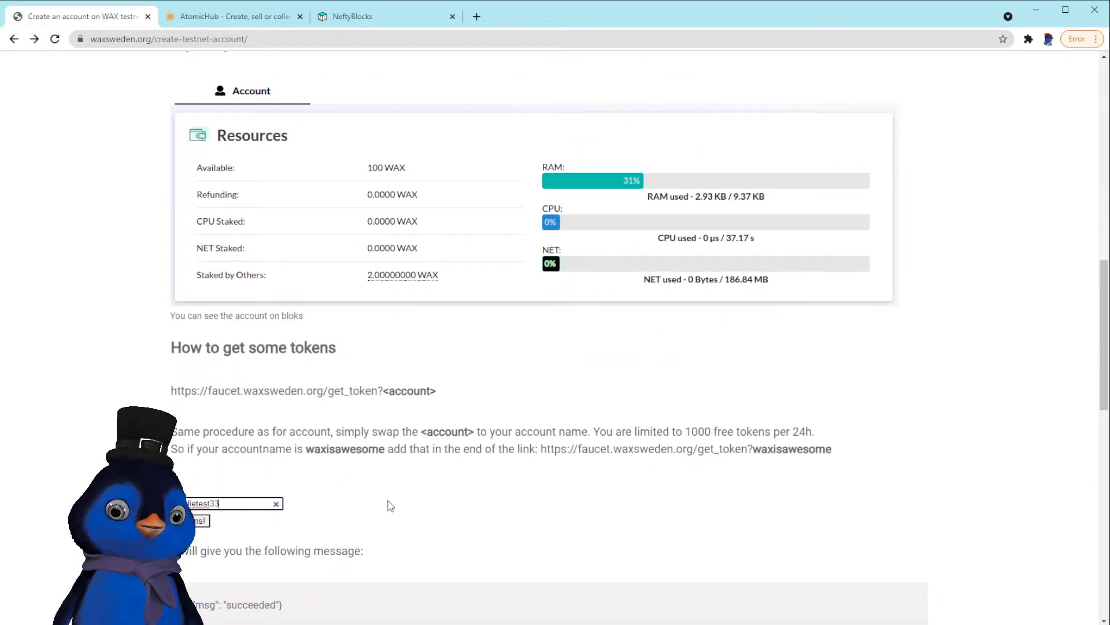
pyautogui.click(198, 524)
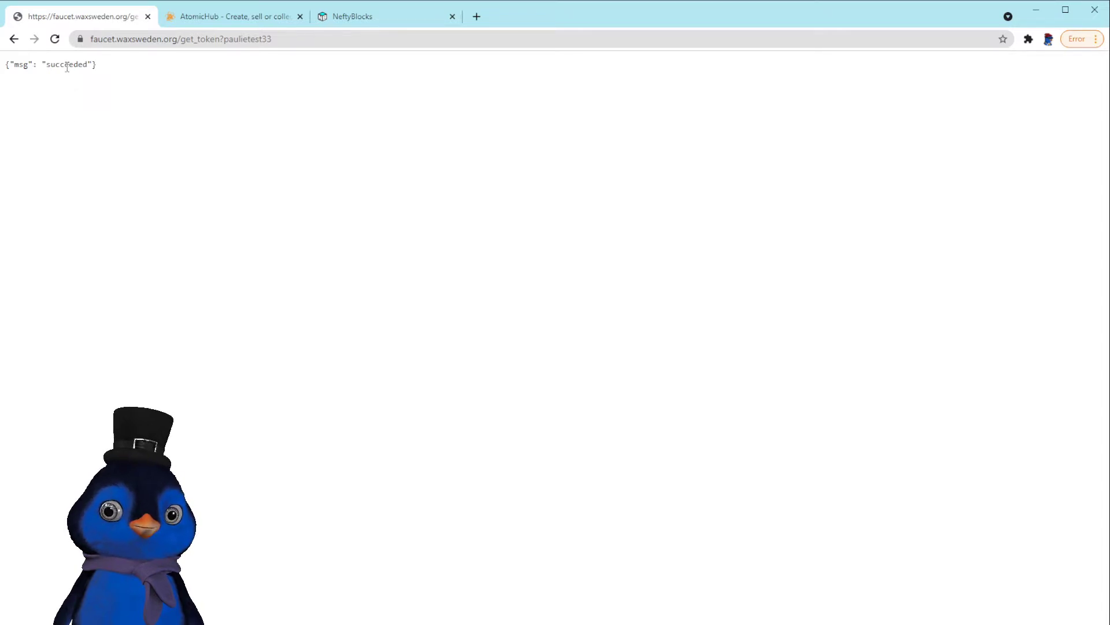
pyautogui.hotkey('alt', 'Tab')
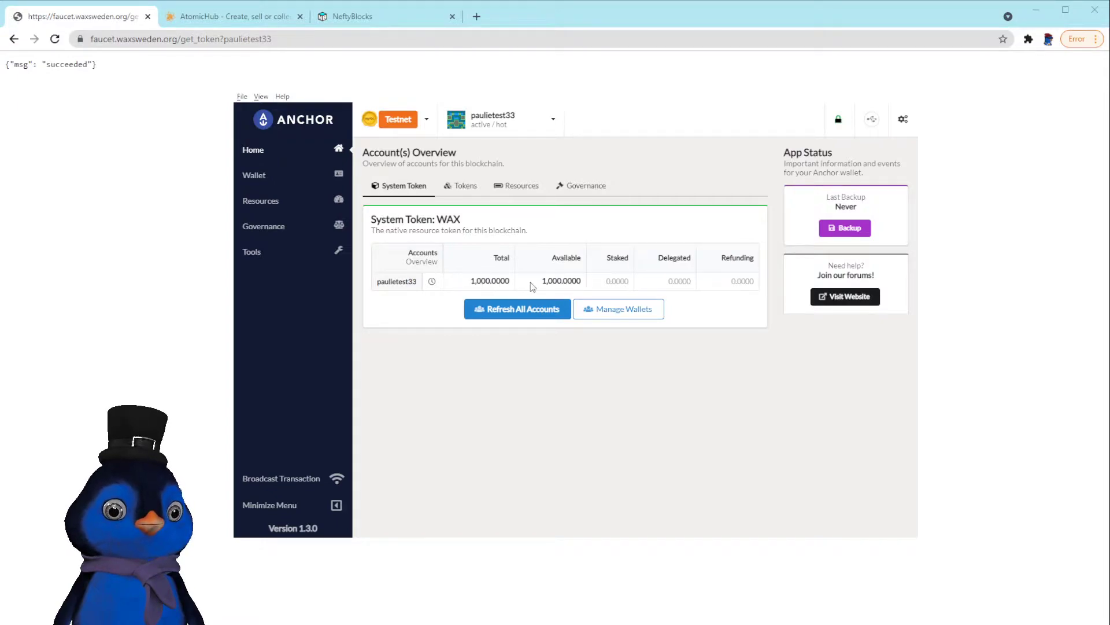
# - Re-request faucet tokens and see the 24-hour maximum-tokens limit message
pyautogui.click(55, 39)
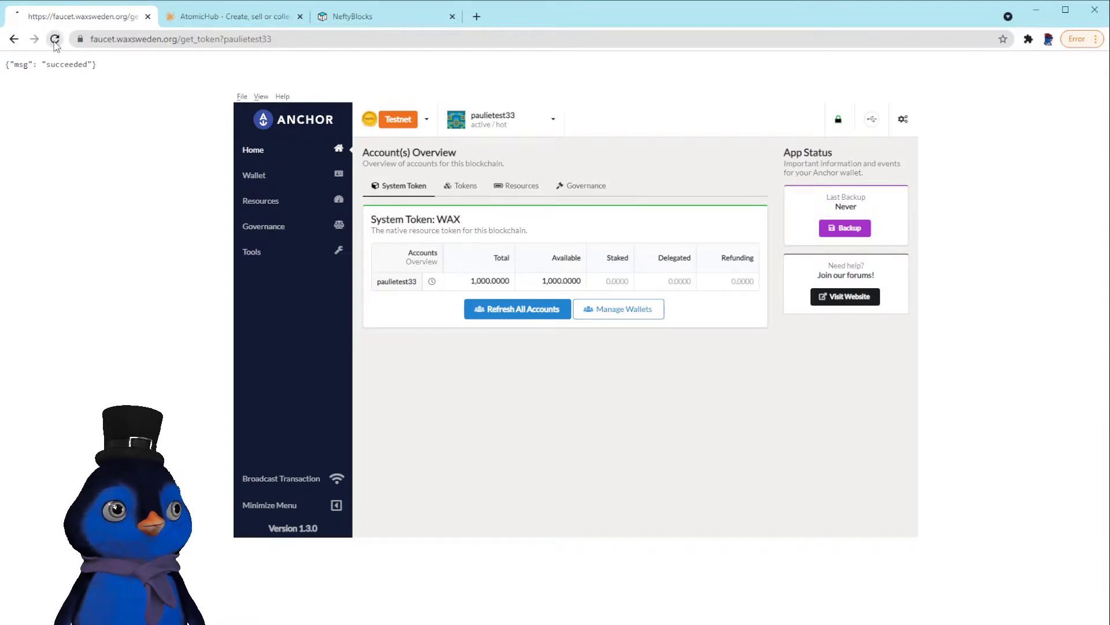
pyautogui.moveTo(289, 64); pyautogui.dragTo(141, 64)
pyautogui.click(210, 82)
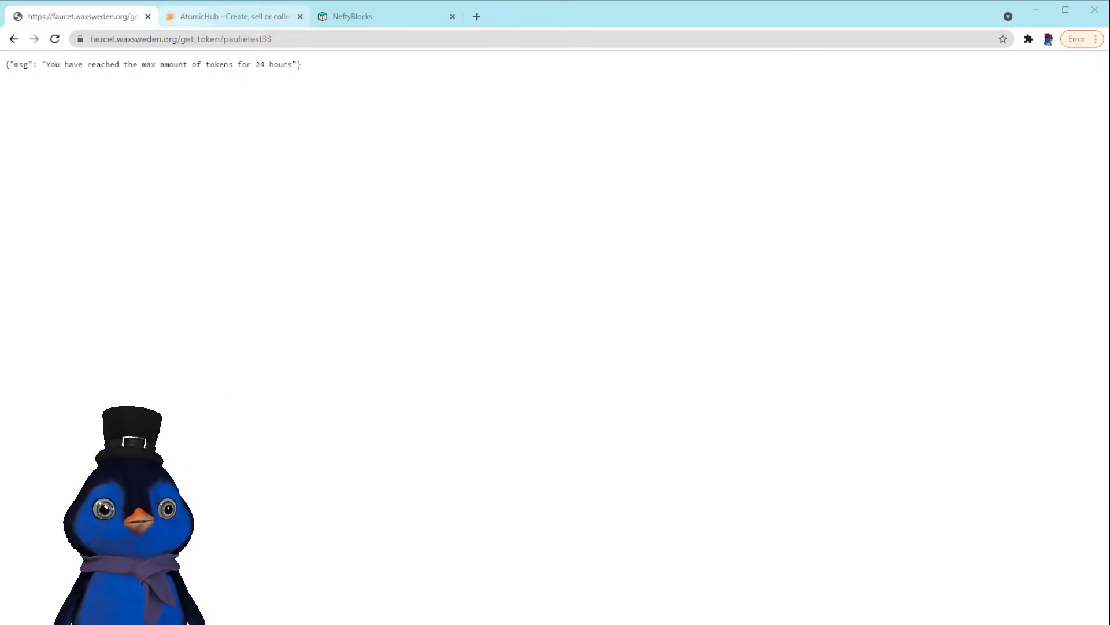
# - Log in to the AtomicHub testnet site using the Anchor desktop wallet
pyautogui.click(185, 20)
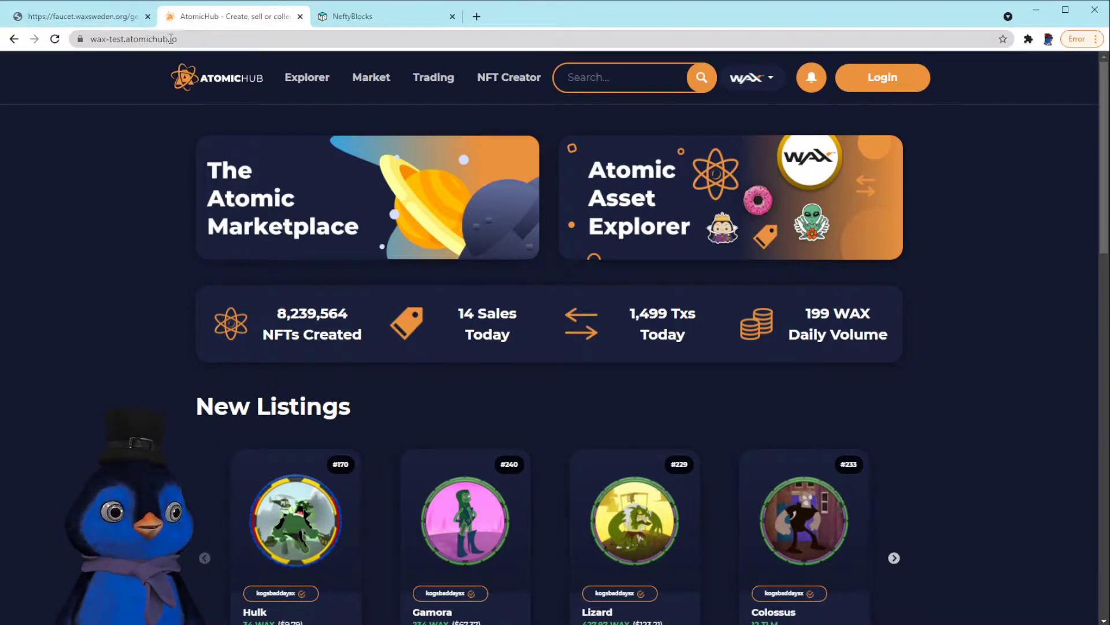
pyautogui.click(883, 77)
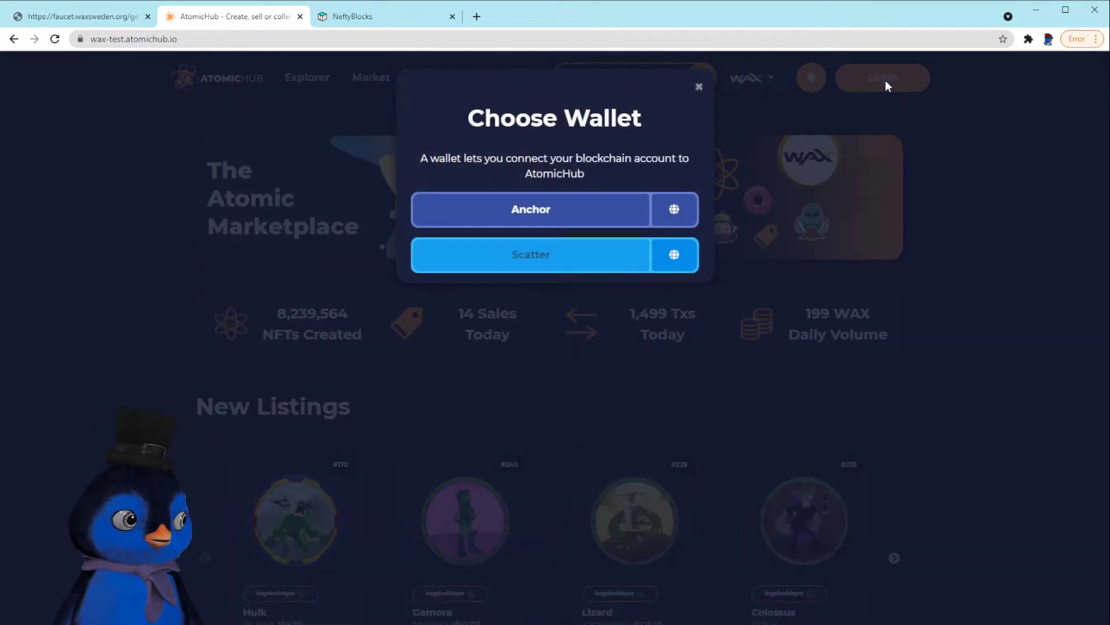
pyautogui.click(543, 218)
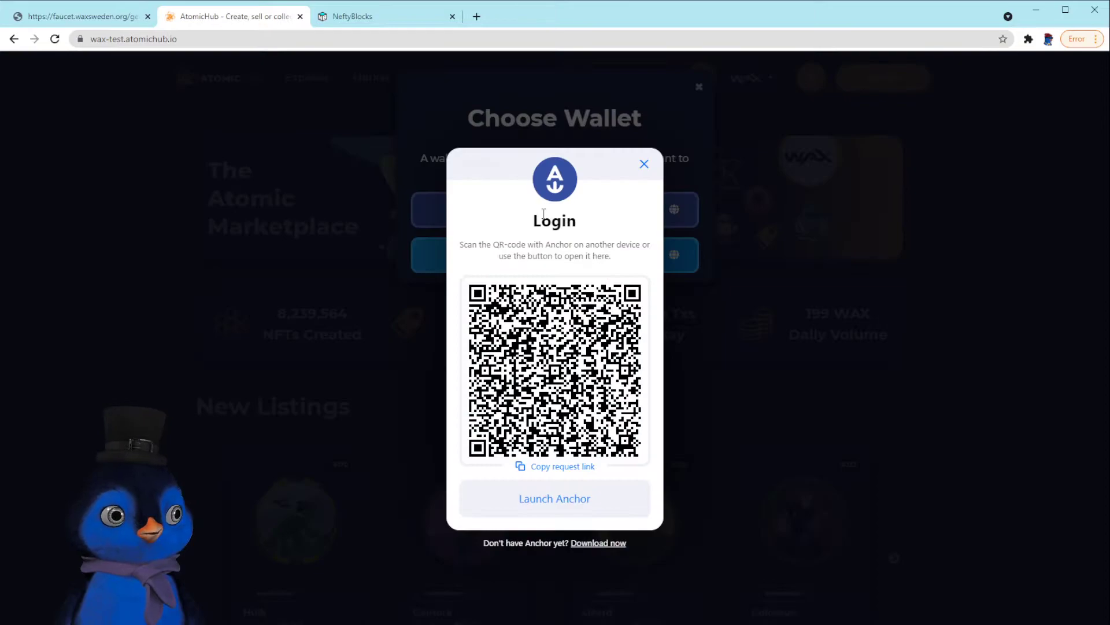
pyautogui.click(555, 508)
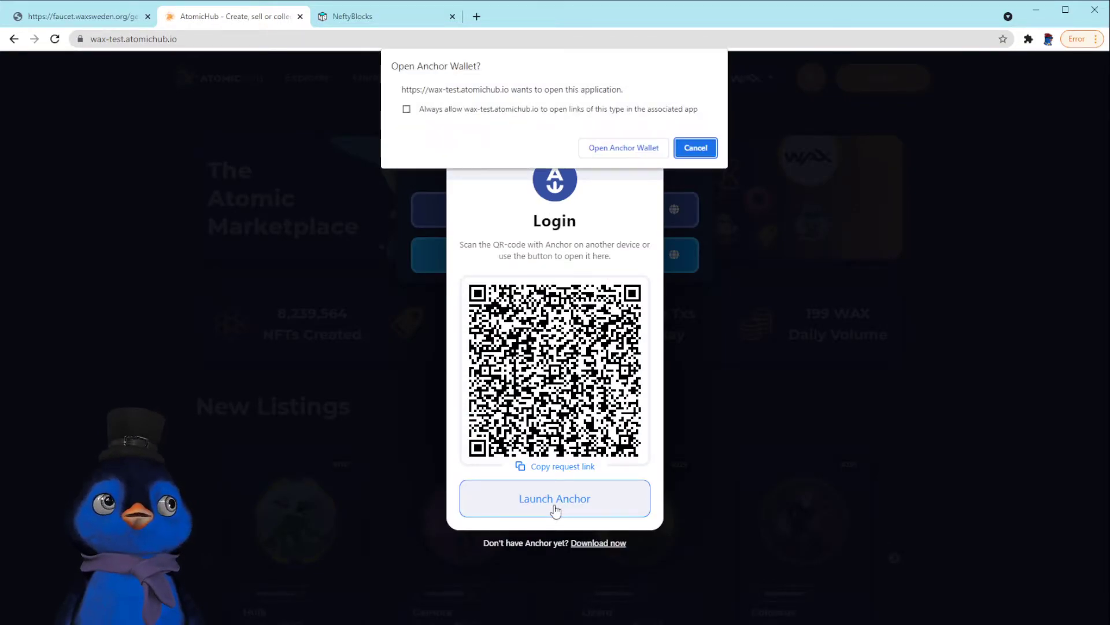
pyautogui.click(621, 148)
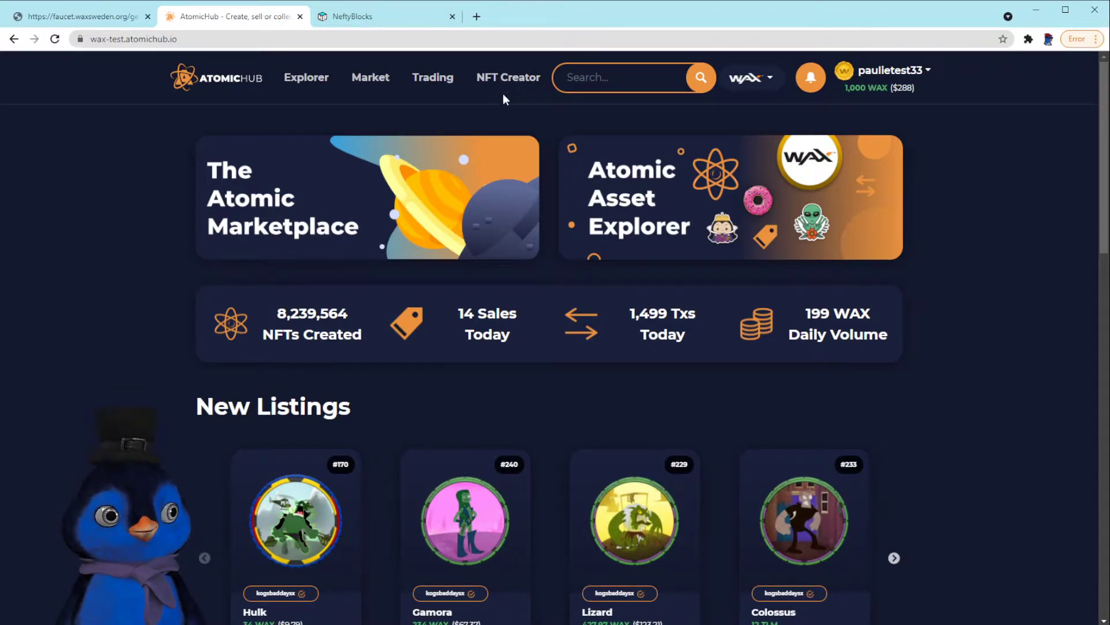
# - Start a new collection in NFT Creator named after the account, and copy that name
pyautogui.click(518, 85)
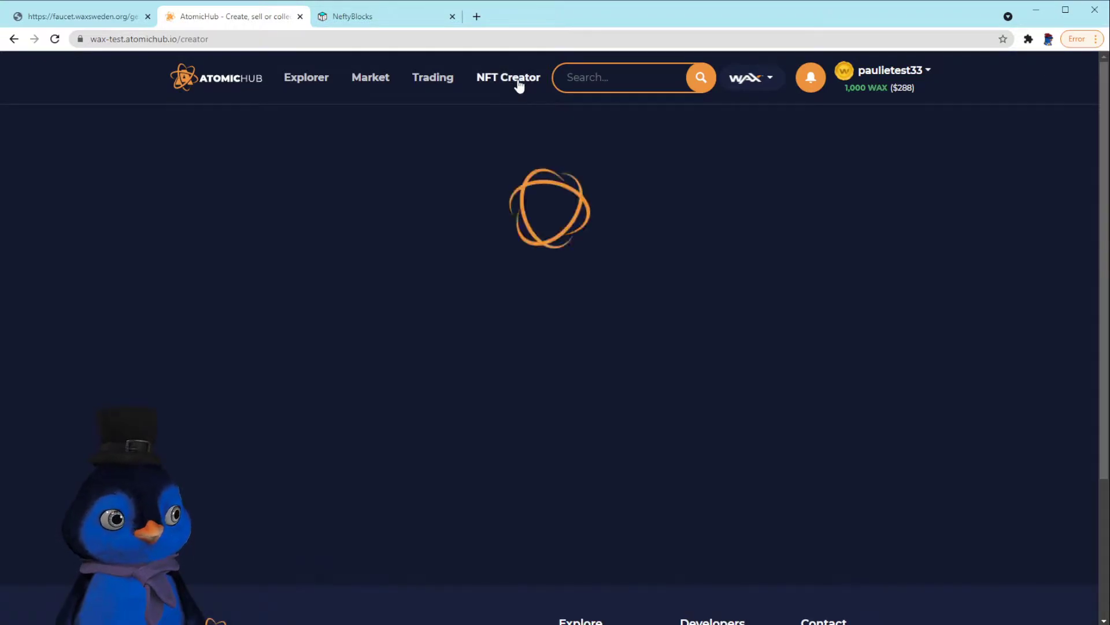
pyautogui.click(267, 456)
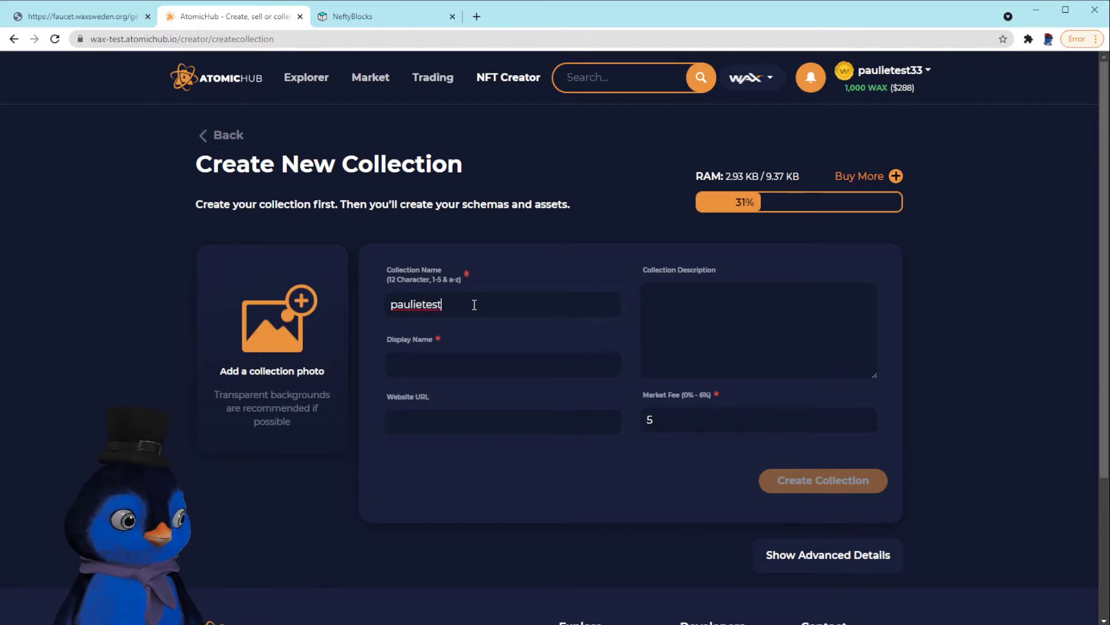
pyautogui.write('33')
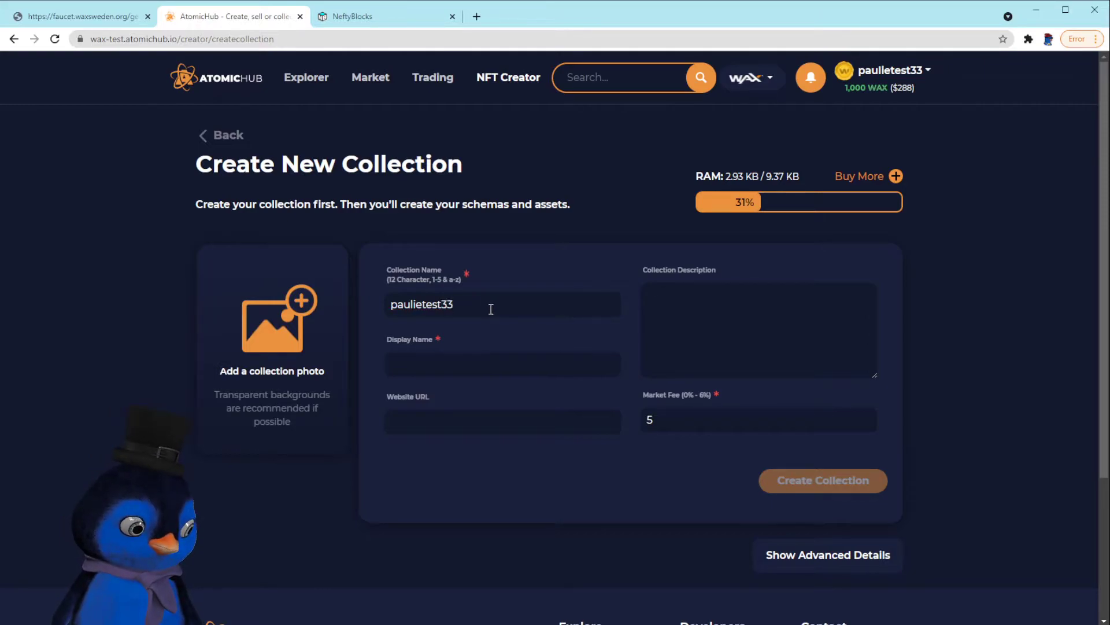
pyautogui.moveTo(485, 304); pyautogui.dragTo(324, 309)
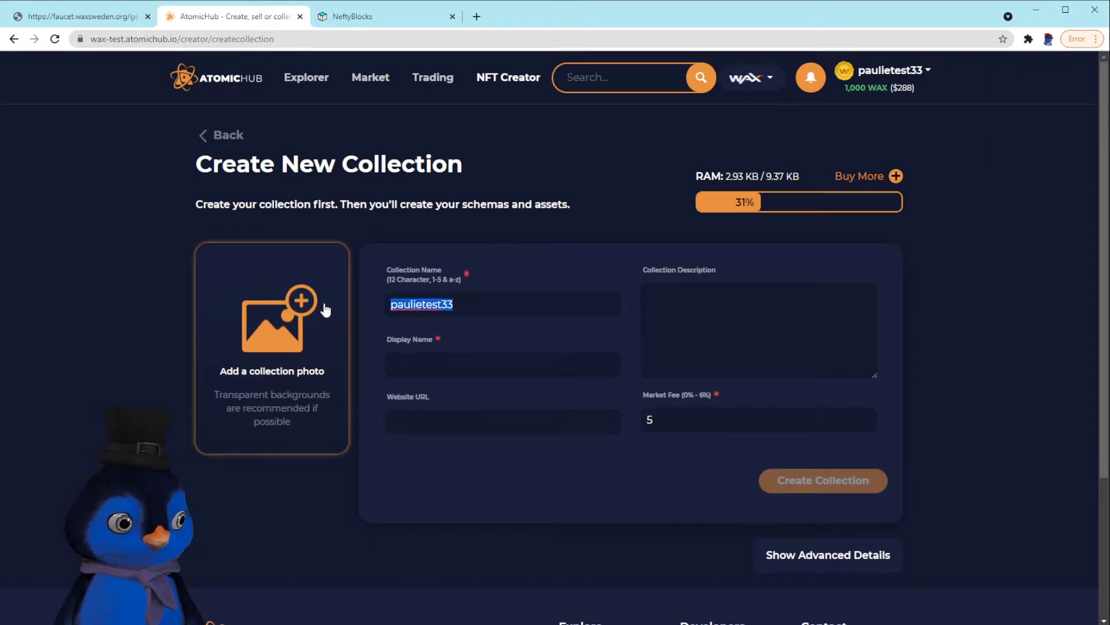
pyautogui.hotkey('ctrl', 'c')
# - Paste the collection name into Display Name and Description, and add a banner as the collection photo
pyautogui.click(432, 364)
pyautogui.hotkey('ctrl', 'v')
pyautogui.click(719, 321)
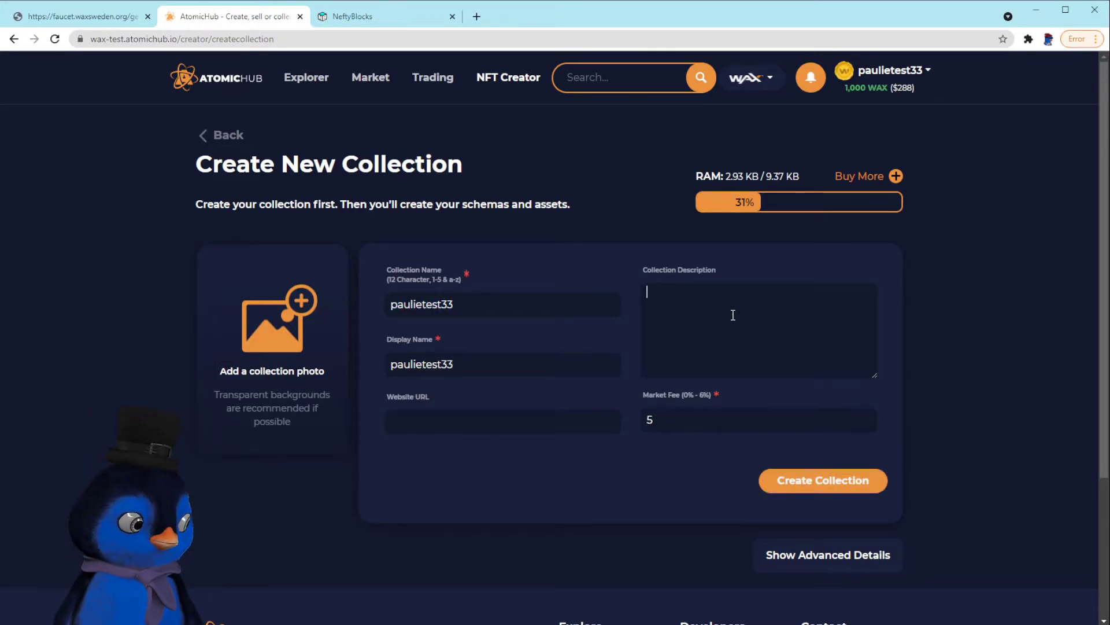
pyautogui.hotkey('ctrl', 'v')
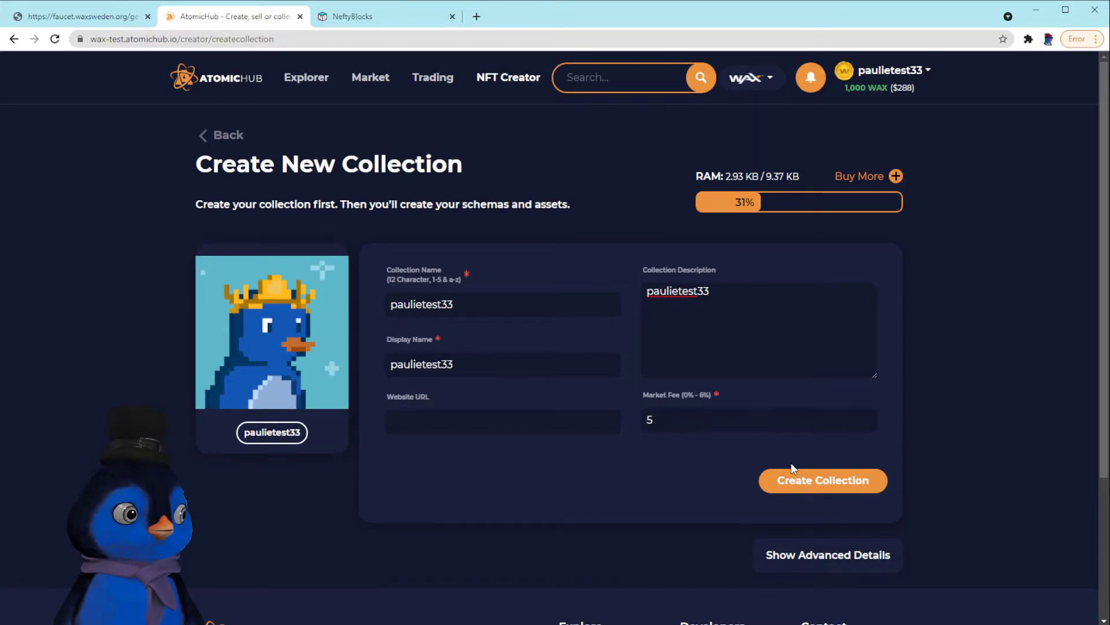
pyautogui.click(285, 365)
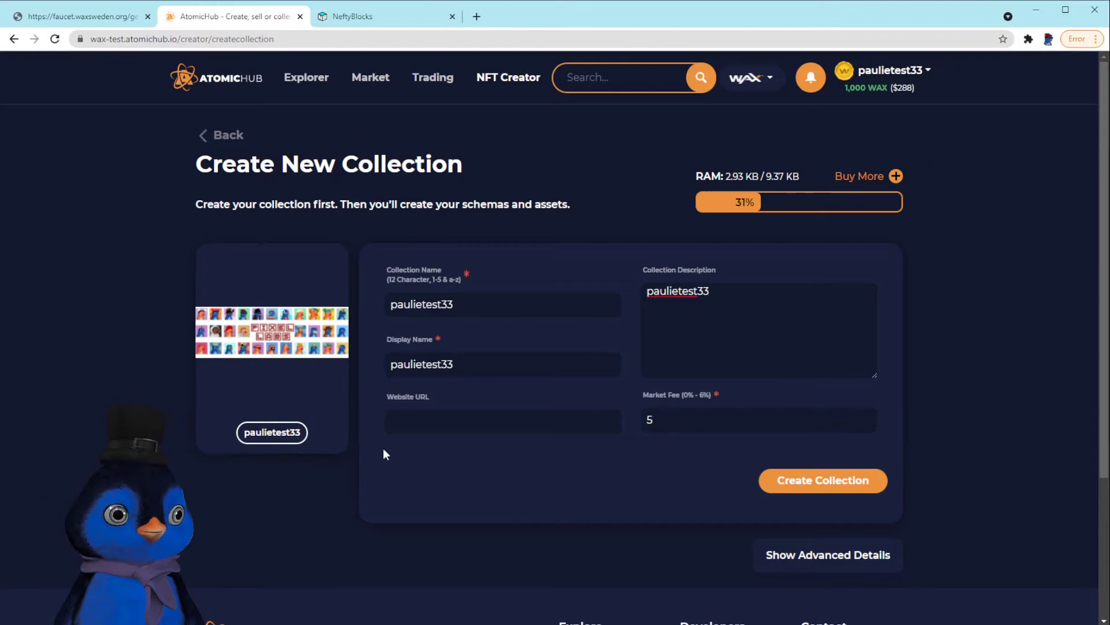
# - Submit the collection, retry after the cancelled Anchor signing, and close the success message
pyautogui.click(826, 488)
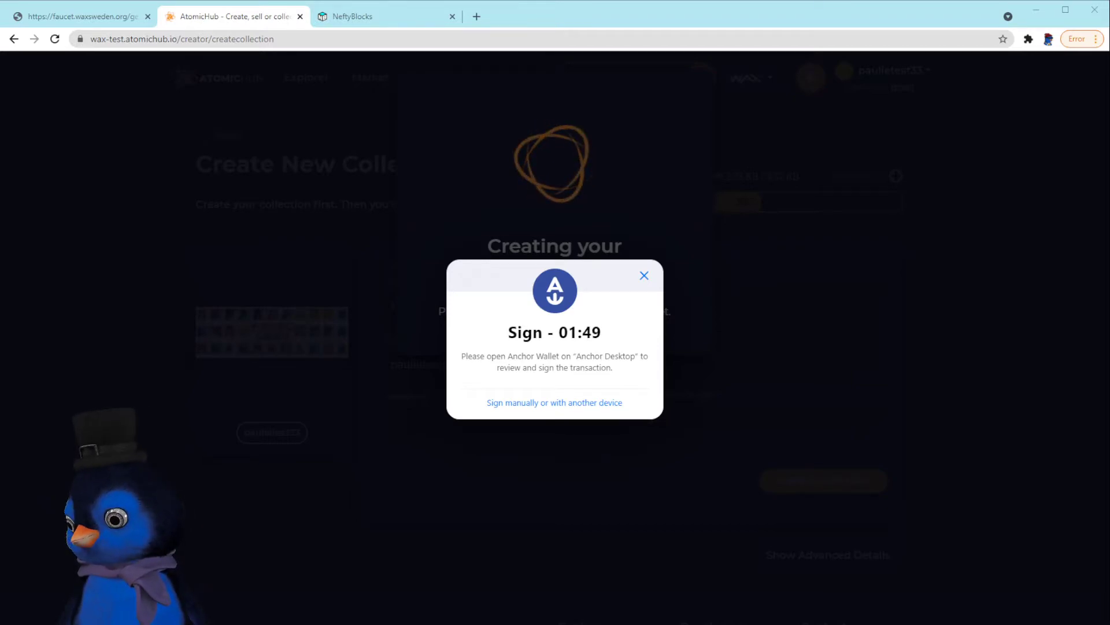
pyautogui.click(644, 275)
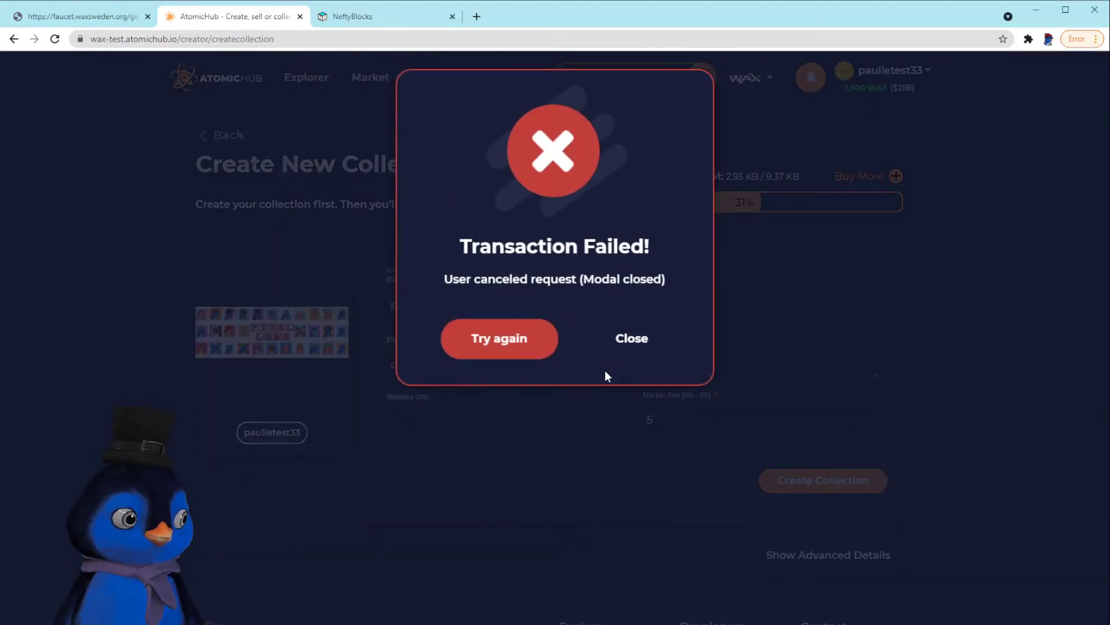
pyautogui.click(637, 341)
pyautogui.click(809, 481)
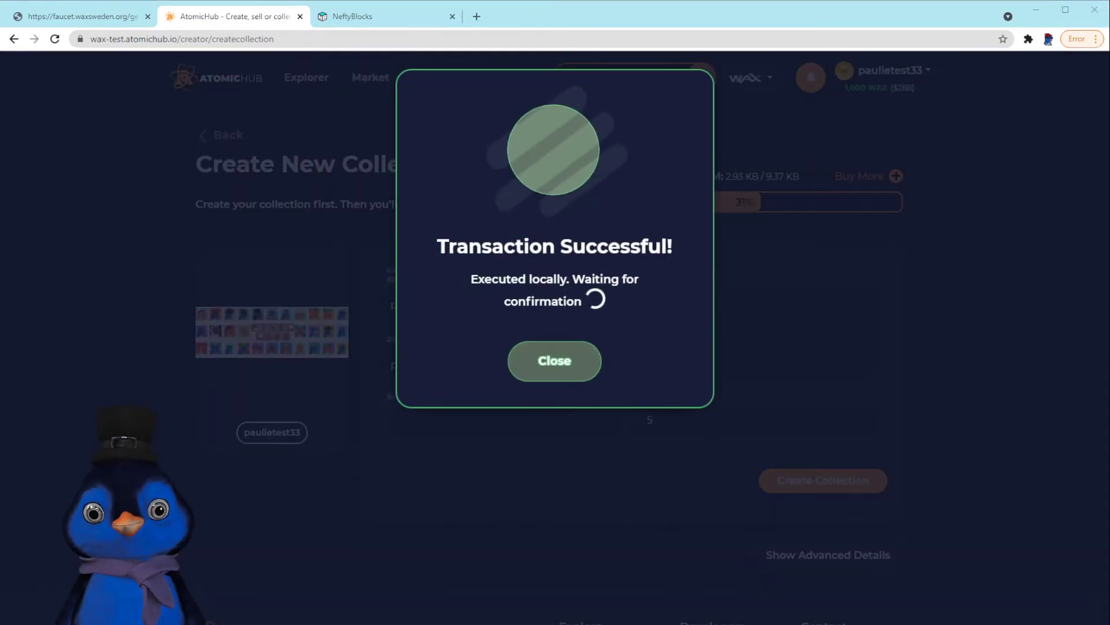
pyautogui.click(564, 358)
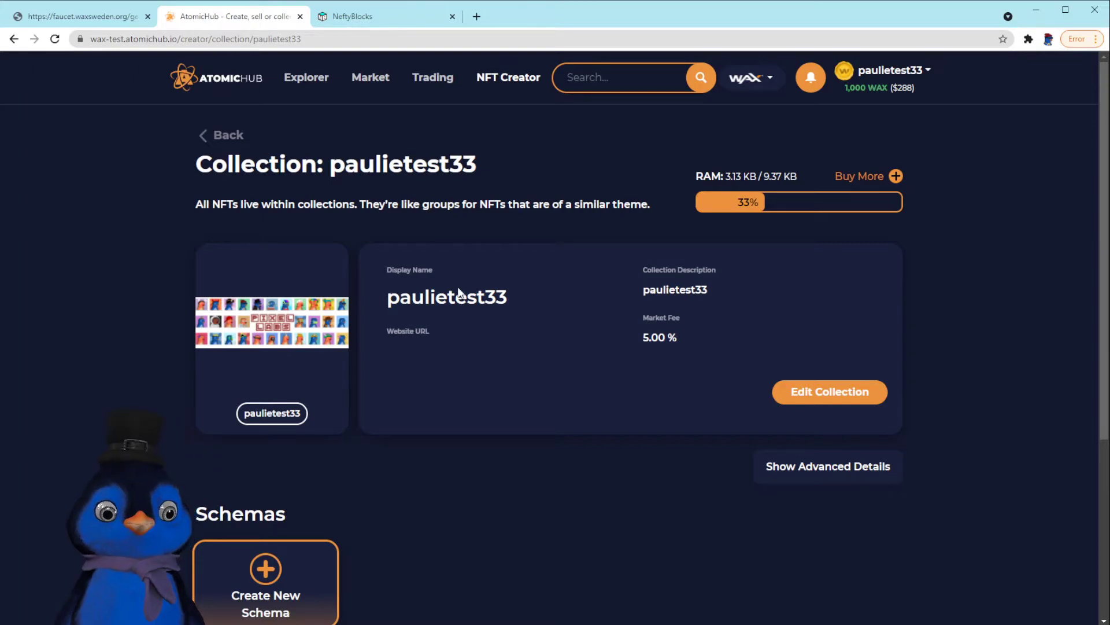
# - Create schema 'firstschemat' with an extra Text attribute 'description'
pyautogui.scroll(-2, 462, 336)
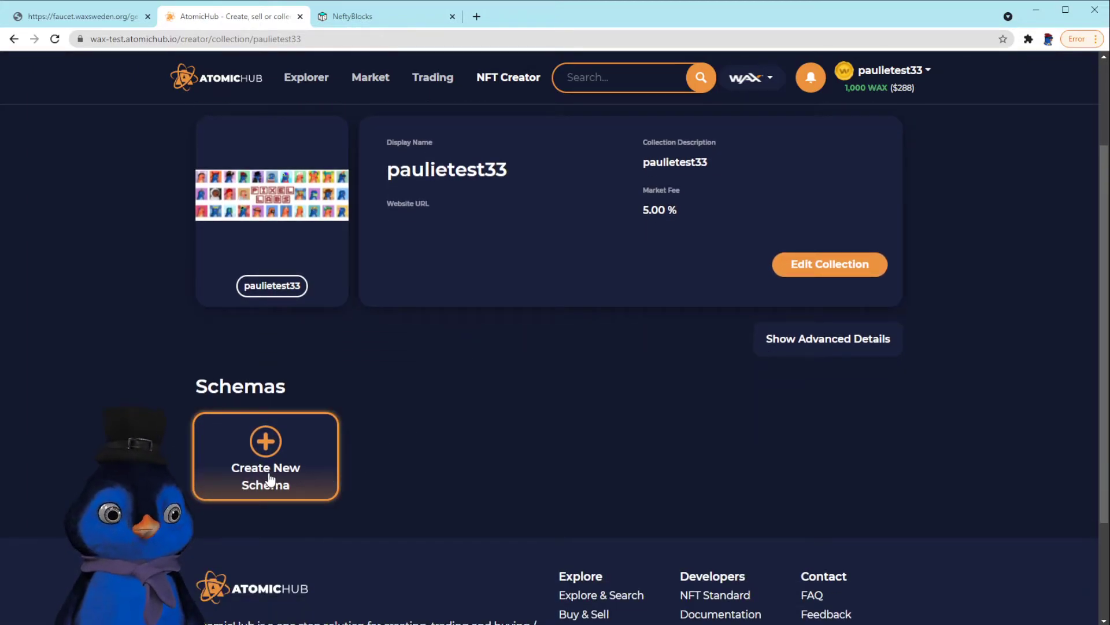
pyautogui.click(270, 478)
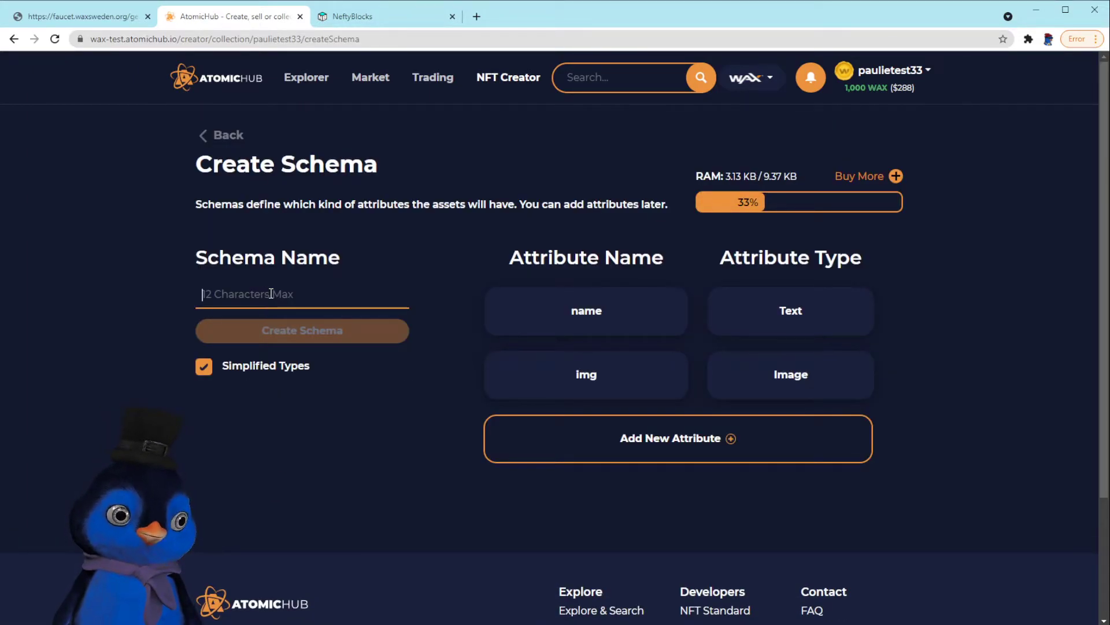
pyautogui.write('firstschemat')
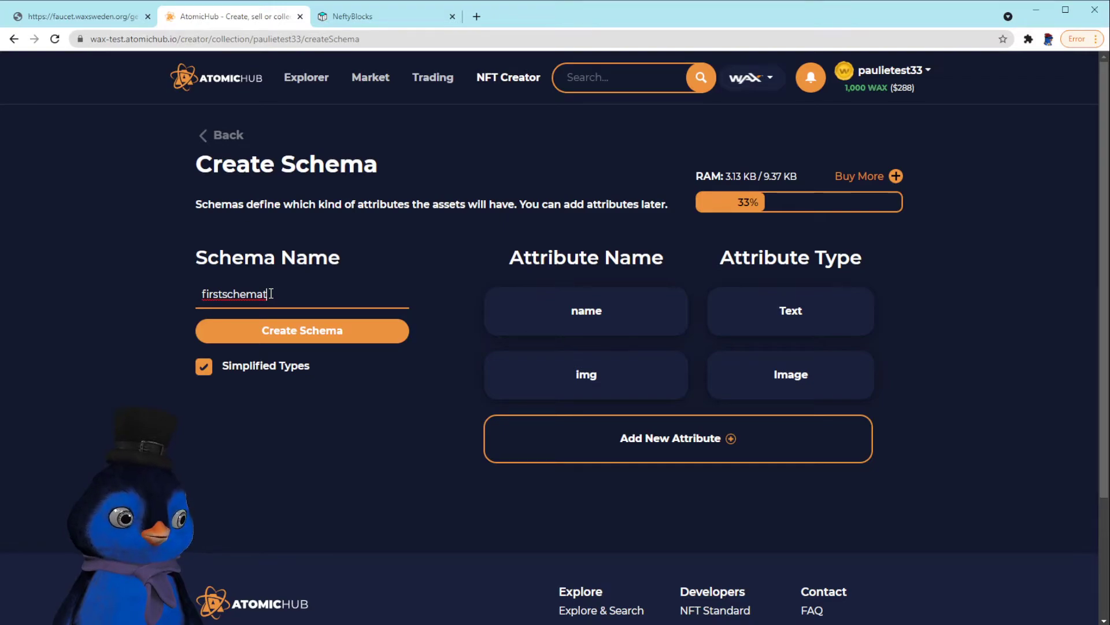
pyautogui.click(683, 441)
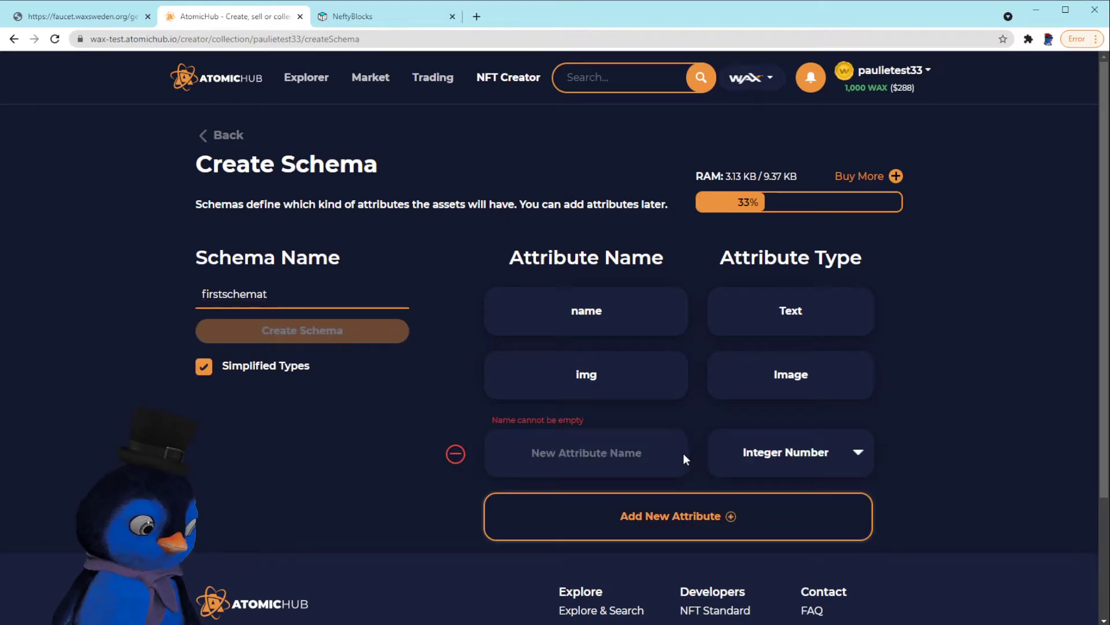
pyautogui.click(585, 453)
pyautogui.write('description')
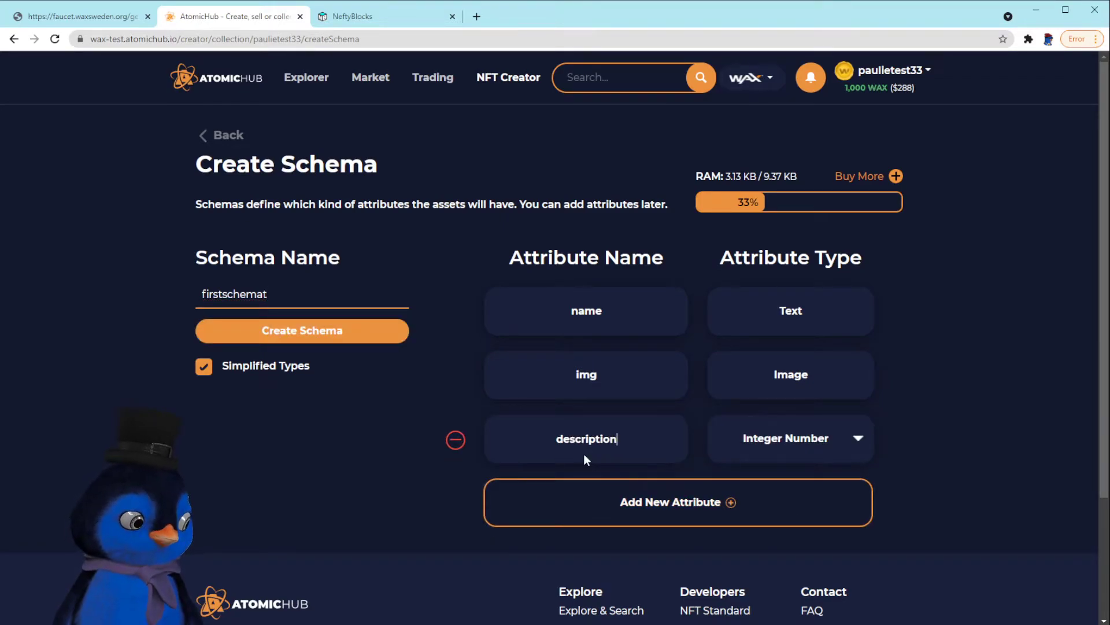
pyautogui.click(838, 453)
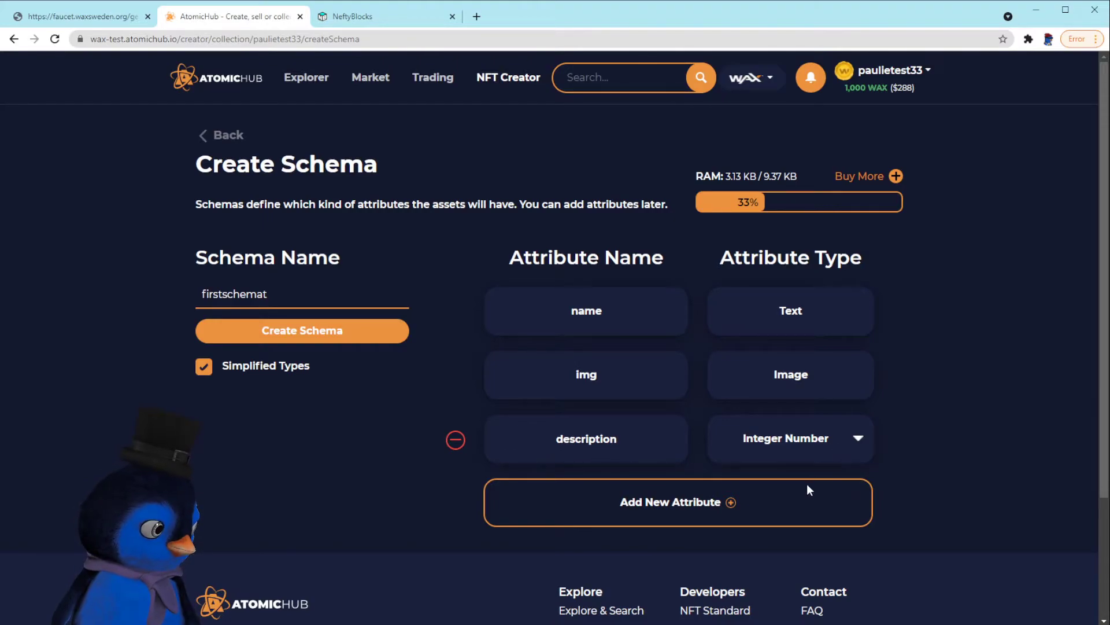
pyautogui.click(806, 485)
pyautogui.click(280, 327)
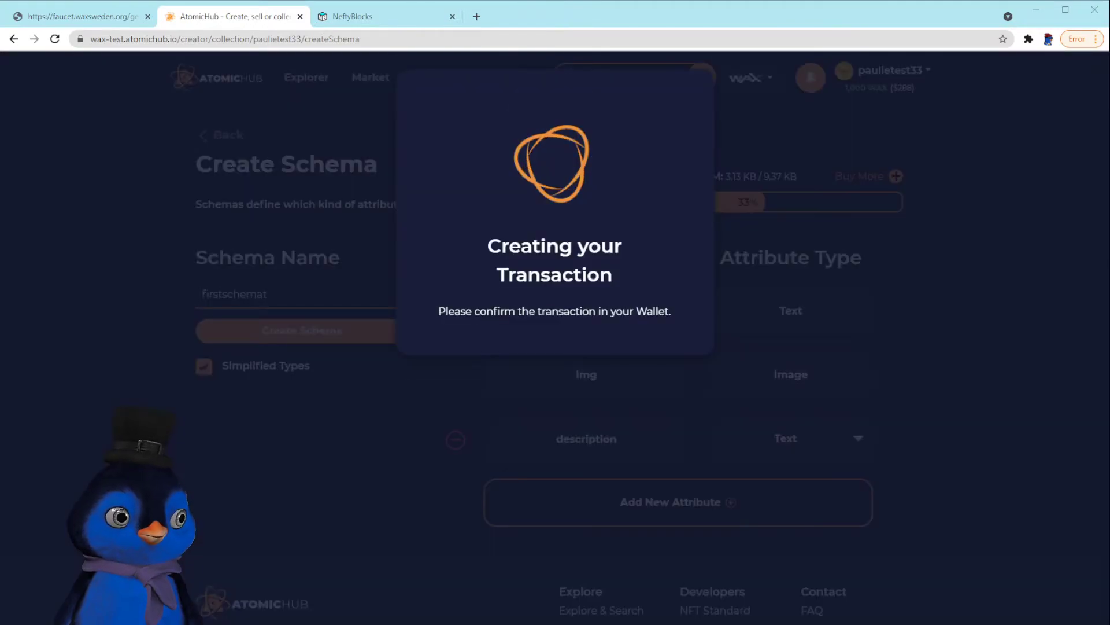
pyautogui.click(552, 363)
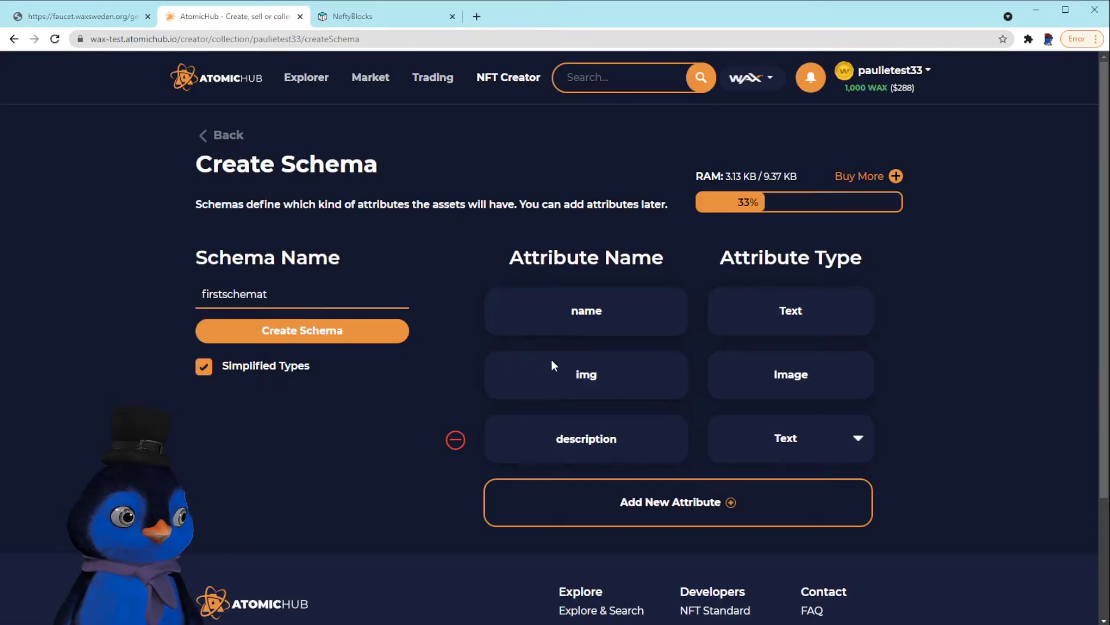
# - Return to the collection page and open the firstschemat schema
pyautogui.click(223, 138)
pyautogui.click(225, 139)
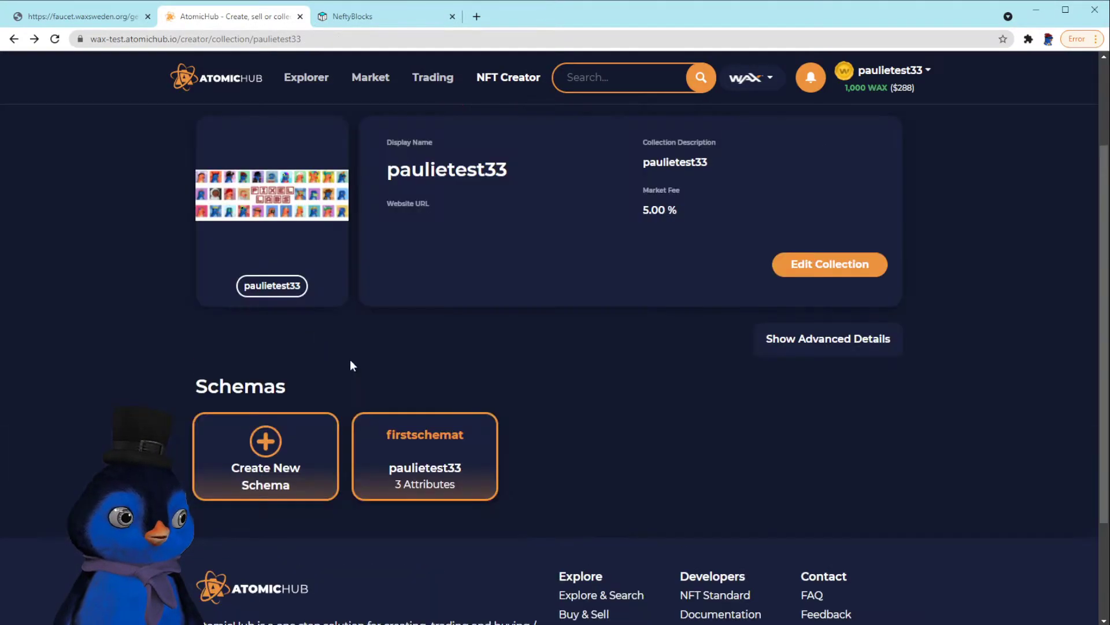
pyautogui.scroll(2, 474, 446)
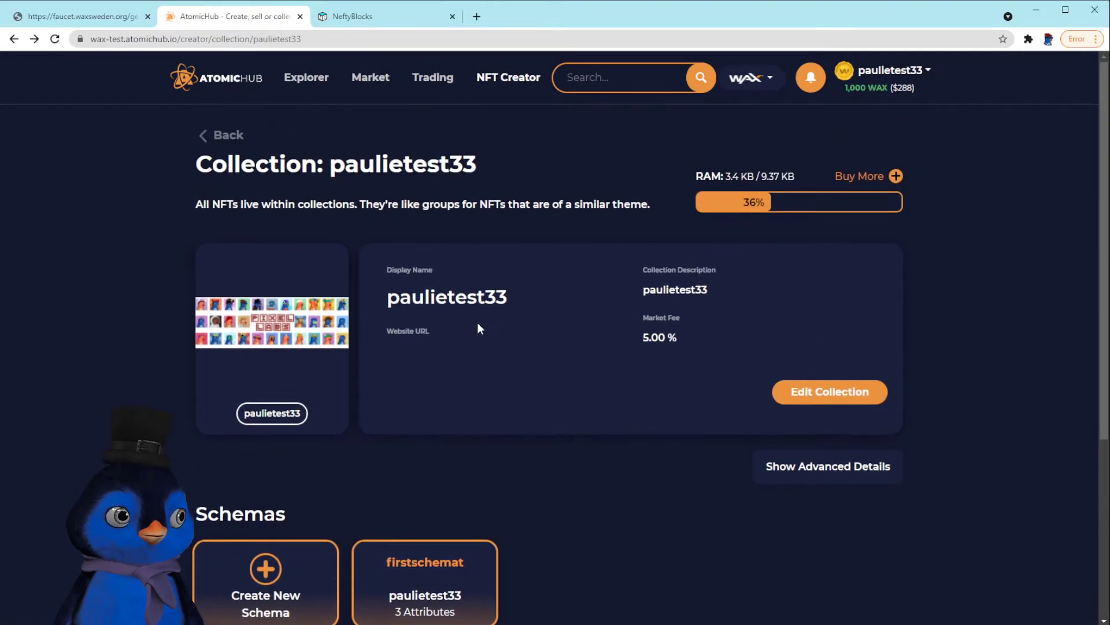
pyautogui.scroll(-3, 523, 424)
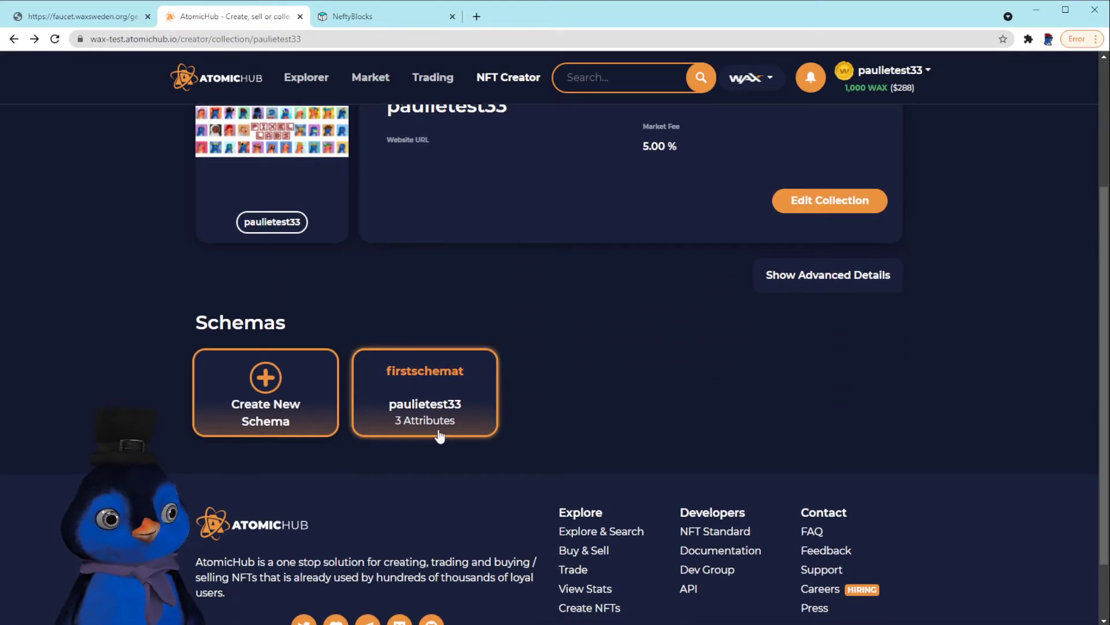
pyautogui.click(455, 411)
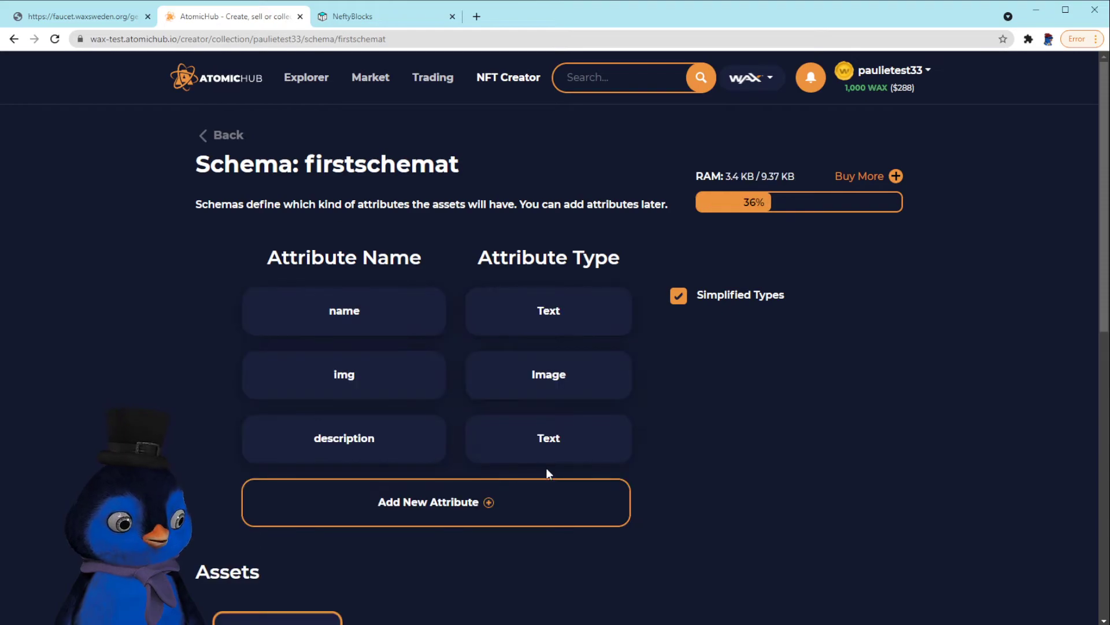
pyautogui.scroll(-5, 549, 474)
# - Fill a new template with max supply 10, a name, and description 'your text goes here'
pyautogui.scroll(-3, 545, 486)
pyautogui.click(349, 425)
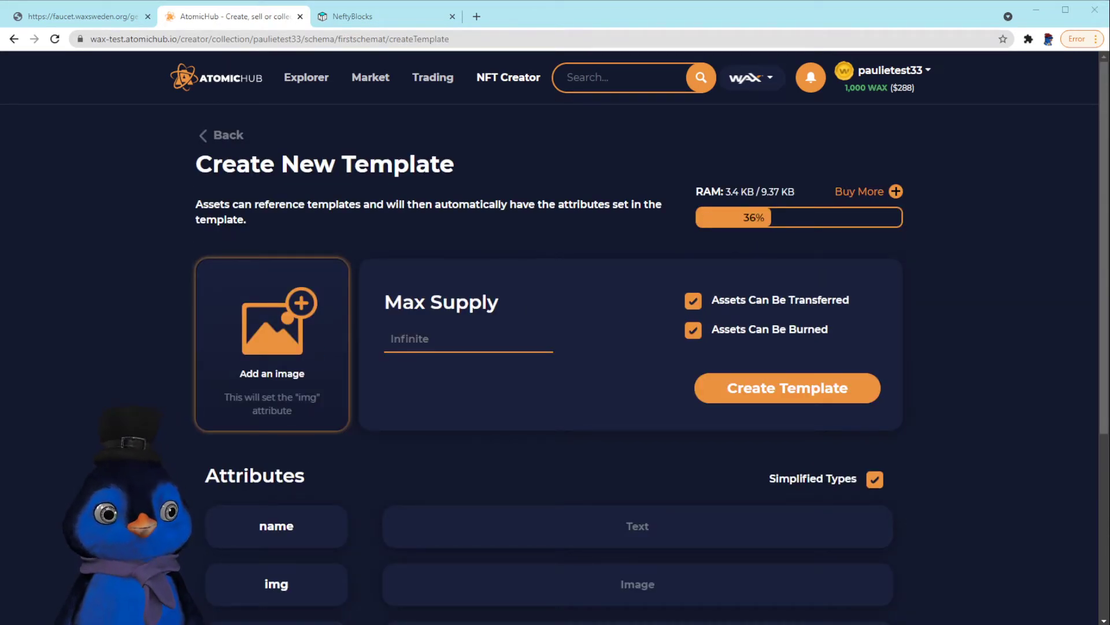
pyautogui.click(437, 343)
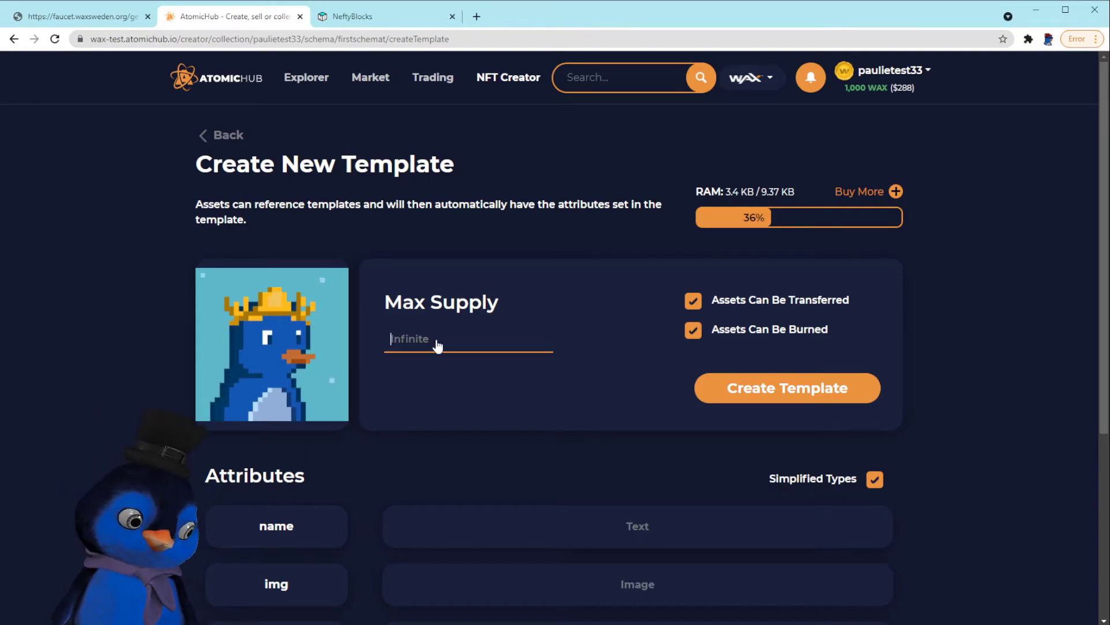
pyautogui.write('10')
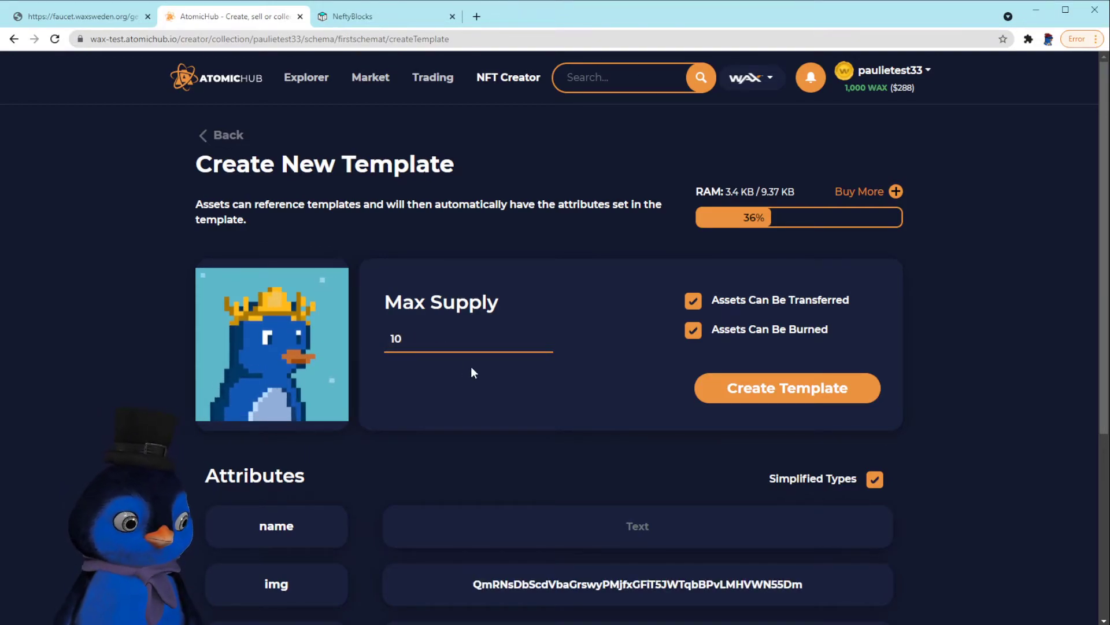
pyautogui.scroll(-2, 609, 454)
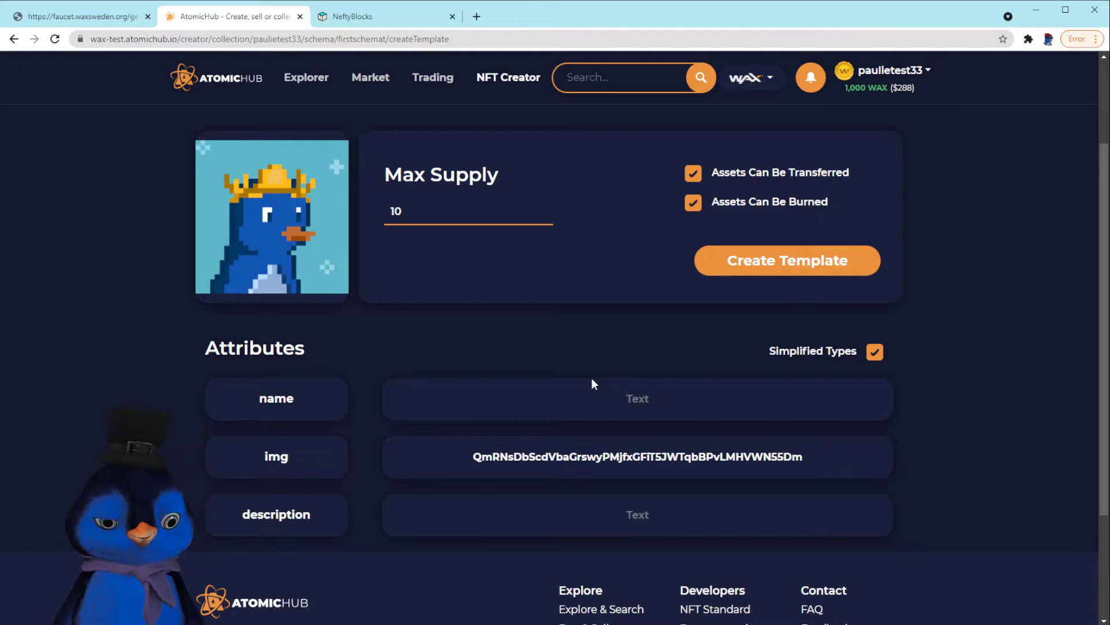
pyautogui.click(589, 380)
pyautogui.write('Paulie is King')
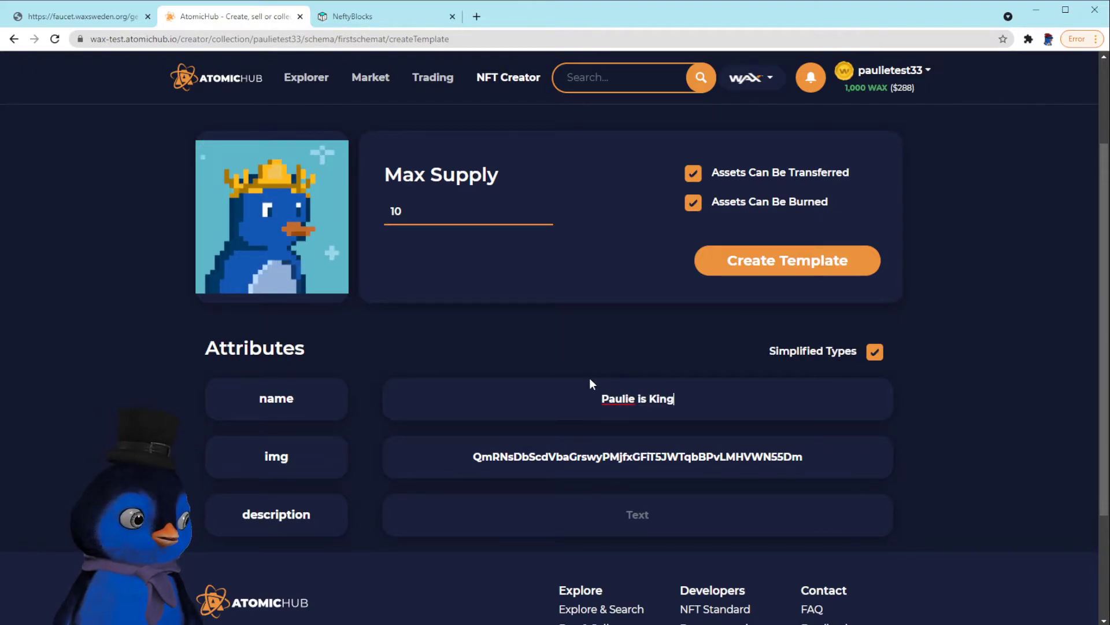
pyautogui.click(633, 514)
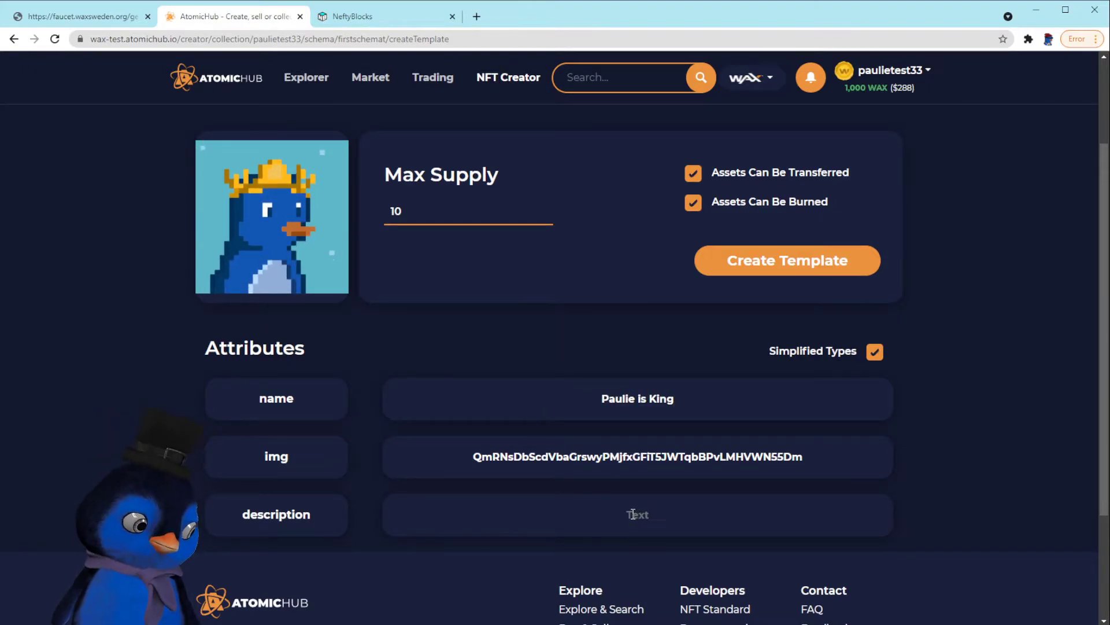
pyautogui.write('your text goes ')
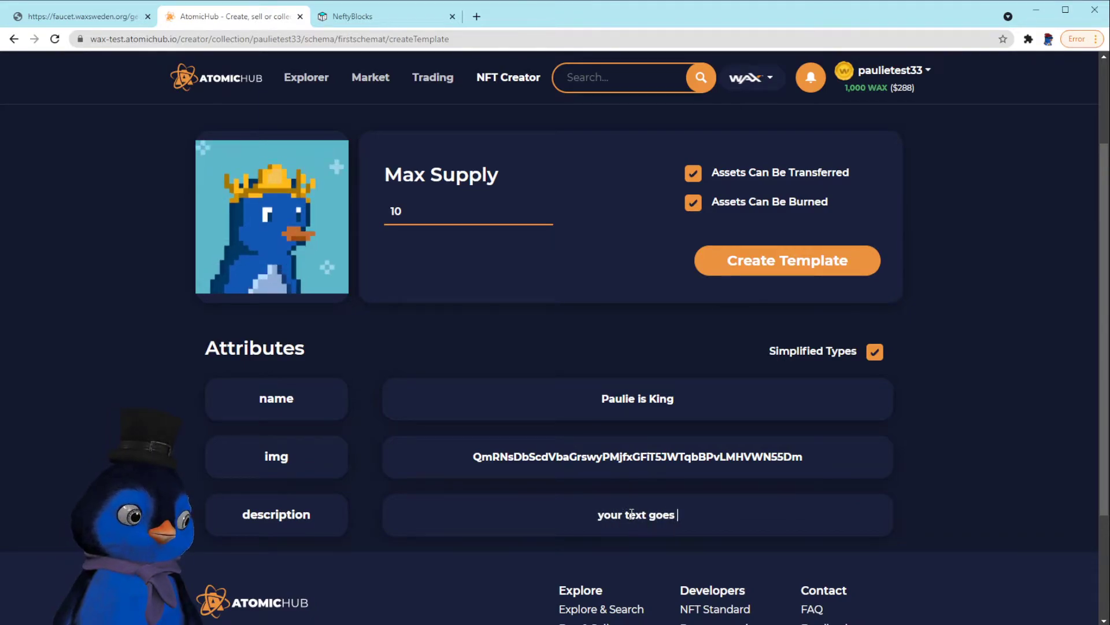
pyautogui.write('here')
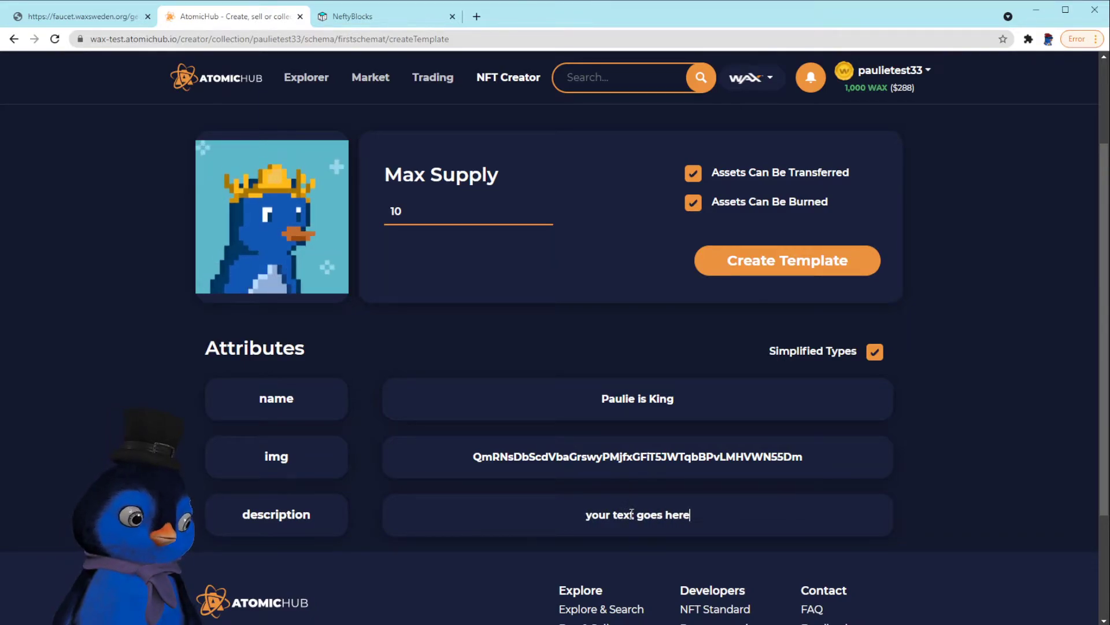
# - Create the template, close the success notice, and return to the firstschemat schema page
pyautogui.click(796, 261)
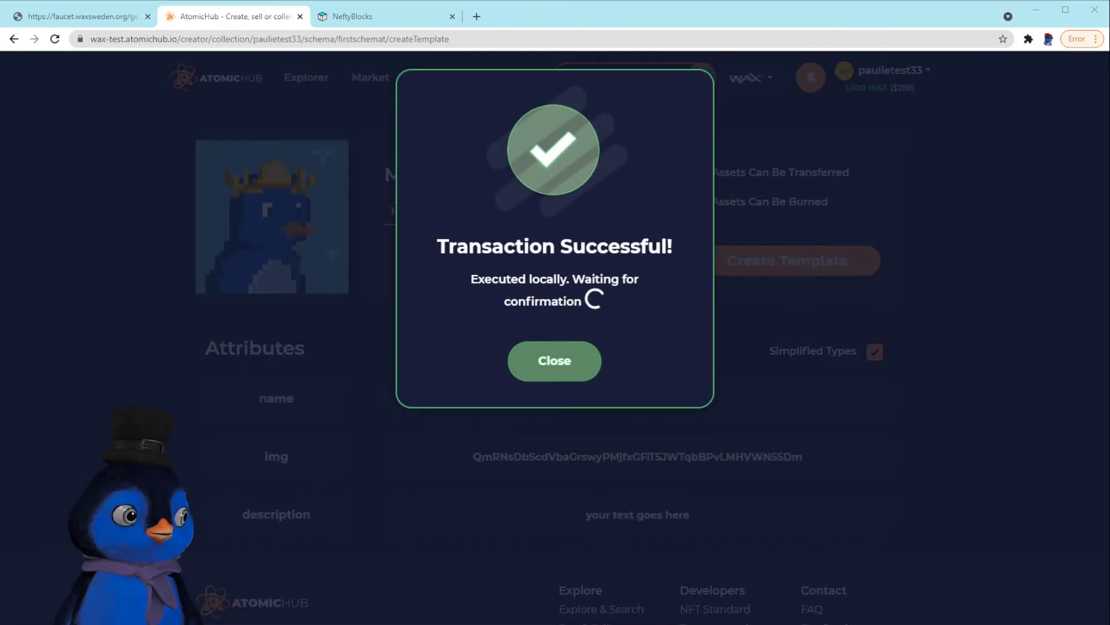
pyautogui.click(554, 360)
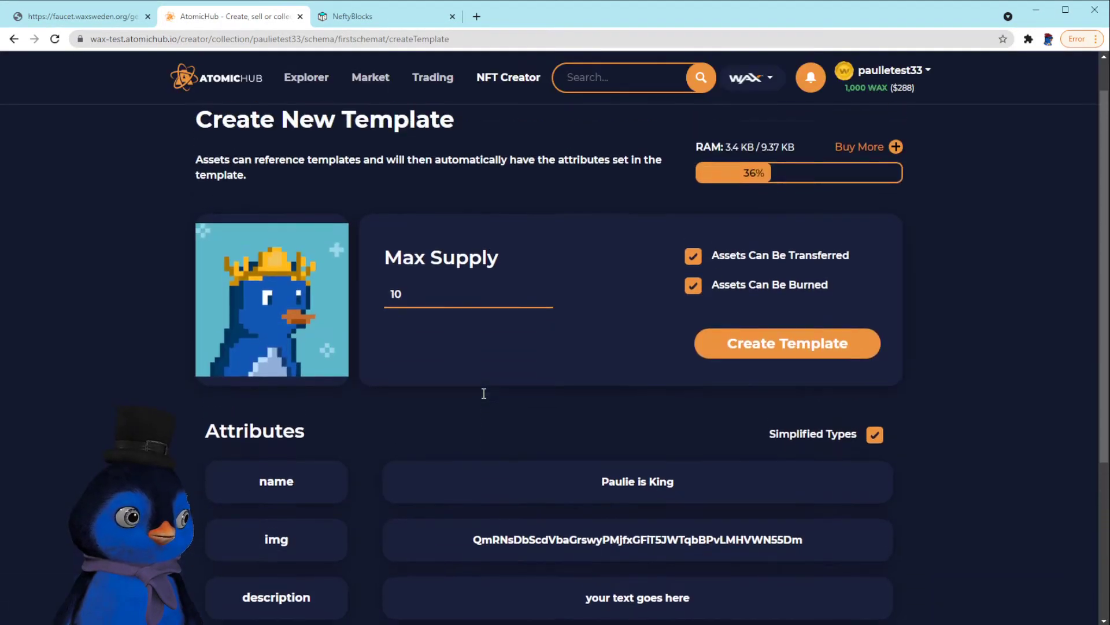
pyautogui.scroll(1, 484, 394)
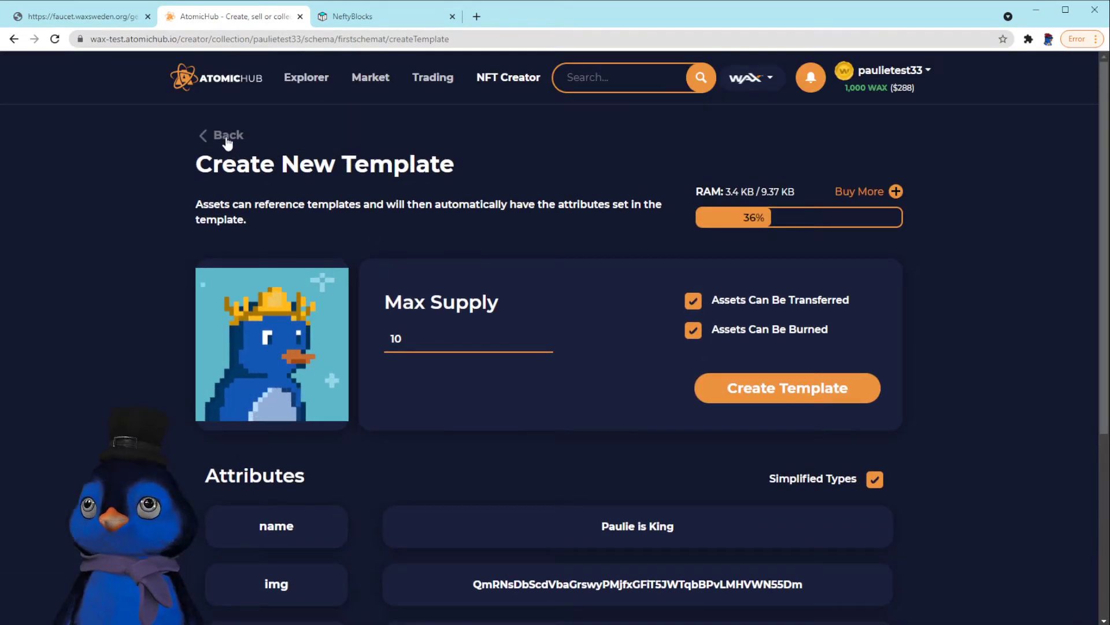
pyautogui.click(226, 139)
pyautogui.scroll(2, 606, 403)
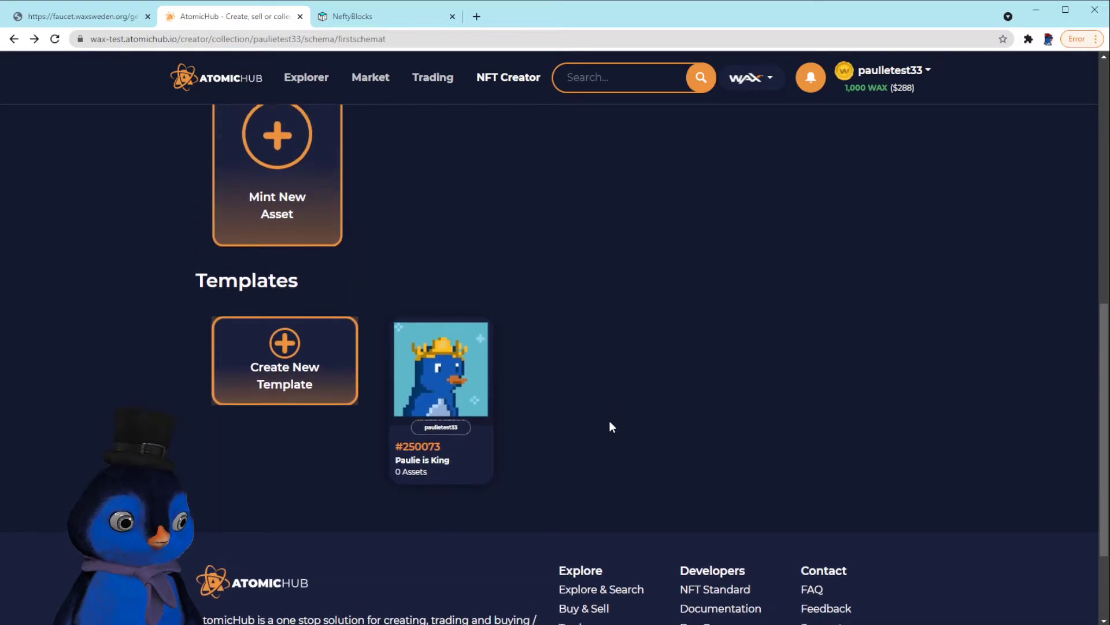
pyautogui.scroll(1, 611, 427)
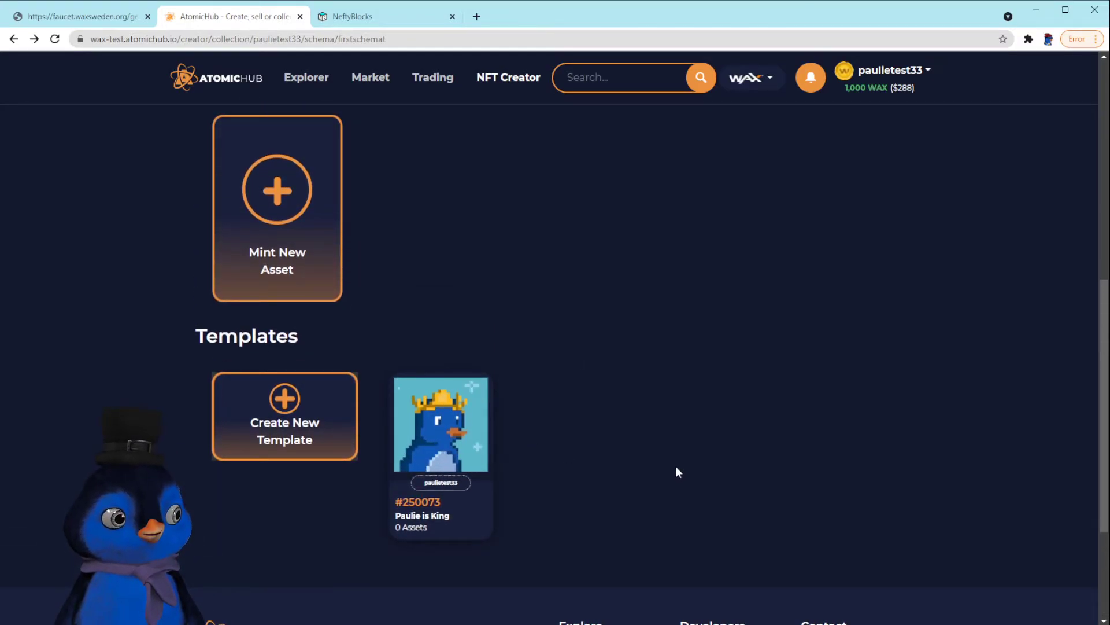
pyautogui.scroll(2, 665, 452)
pyautogui.scroll(-2, 665, 452)
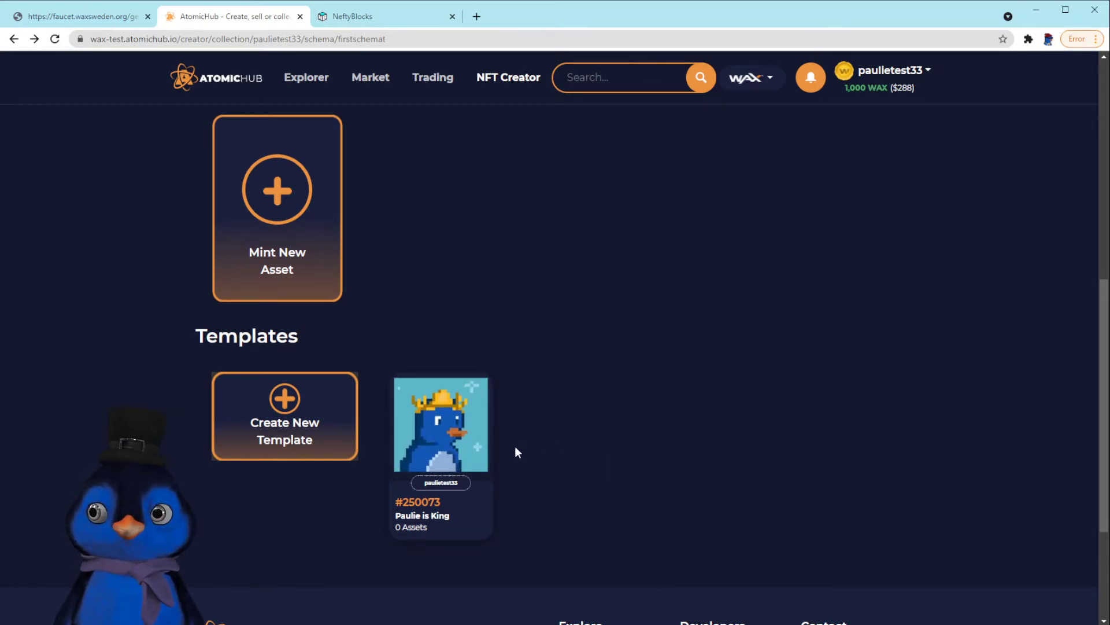
pyautogui.scroll(2, 547, 470)
pyautogui.scroll(-1, 560, 475)
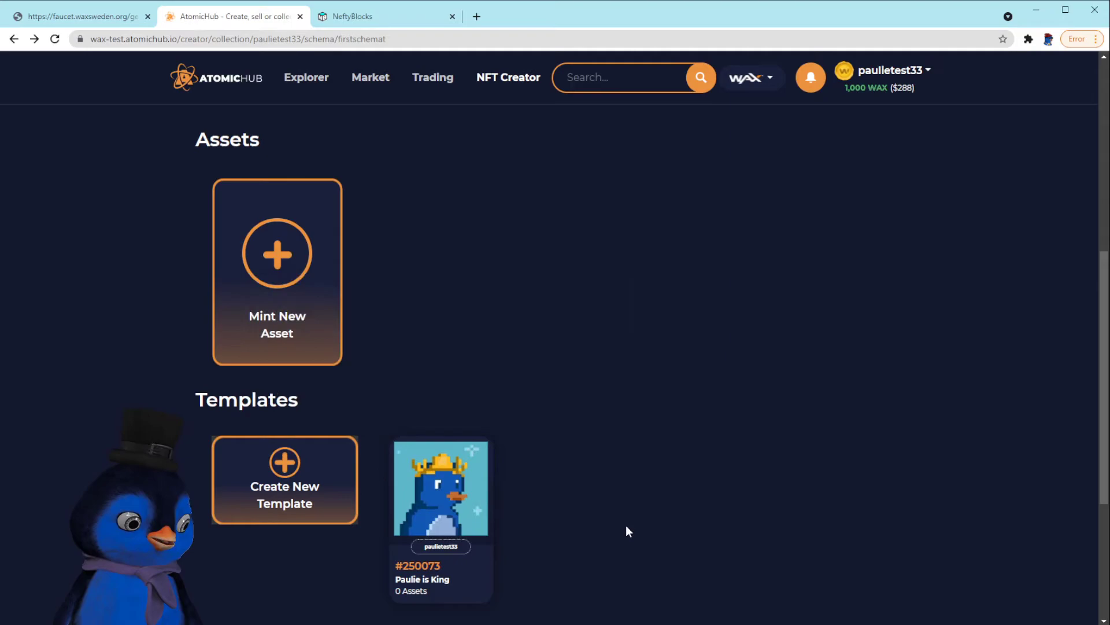
# - Mint 1 'Paulie is King' asset from template #250073 and return to the firstschemat schema page
pyautogui.click(292, 319)
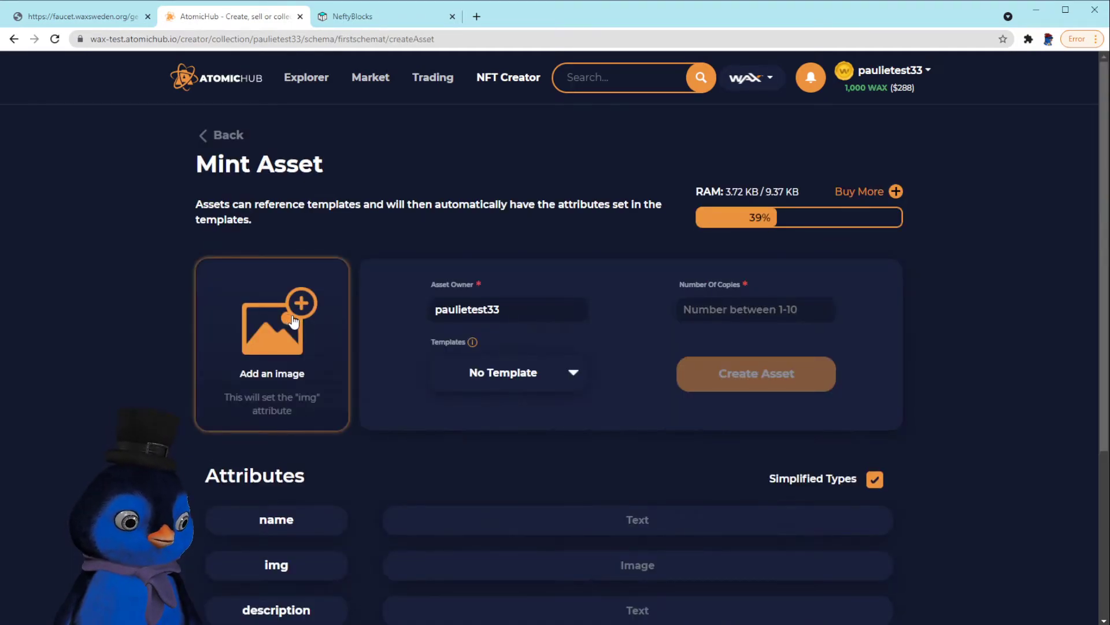
pyautogui.click(516, 412)
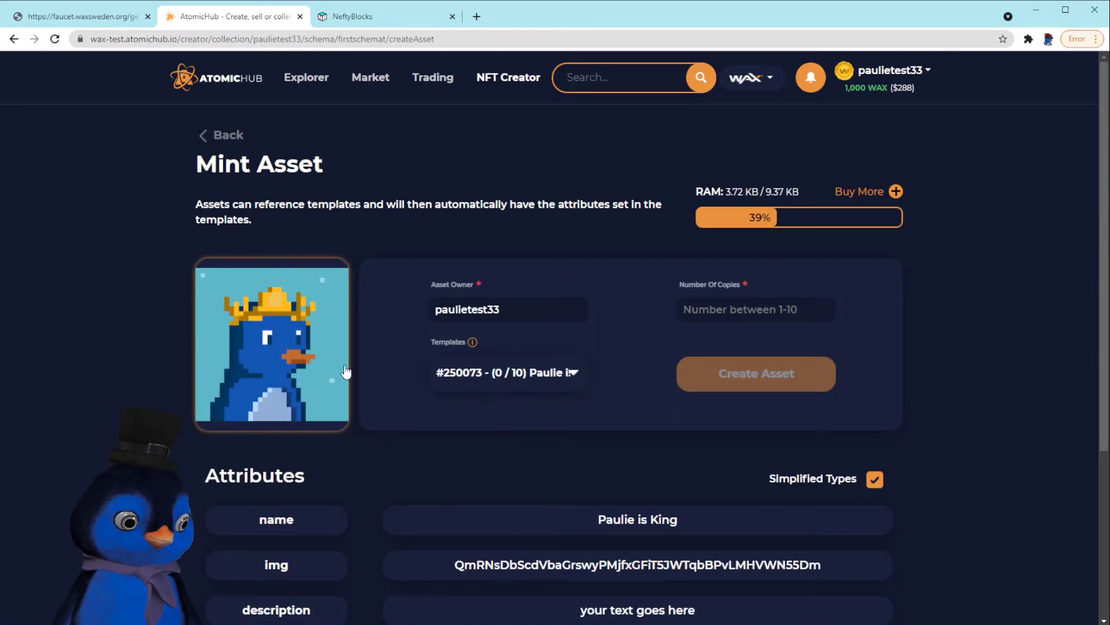
pyautogui.click(716, 311)
pyautogui.write('1')
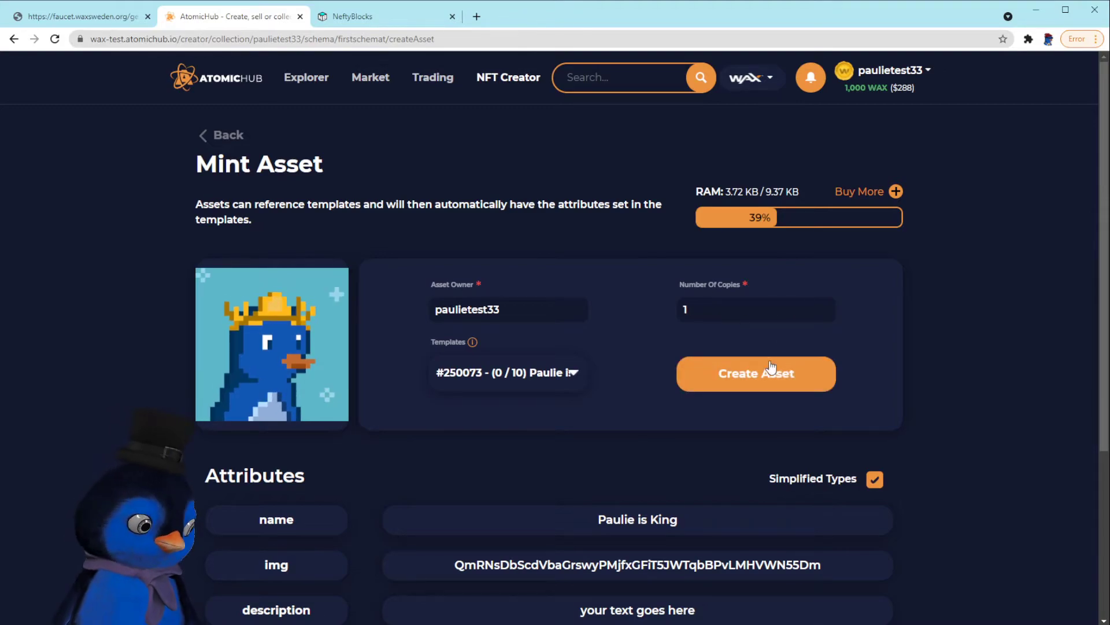
pyautogui.click(752, 375)
pyautogui.click(571, 489)
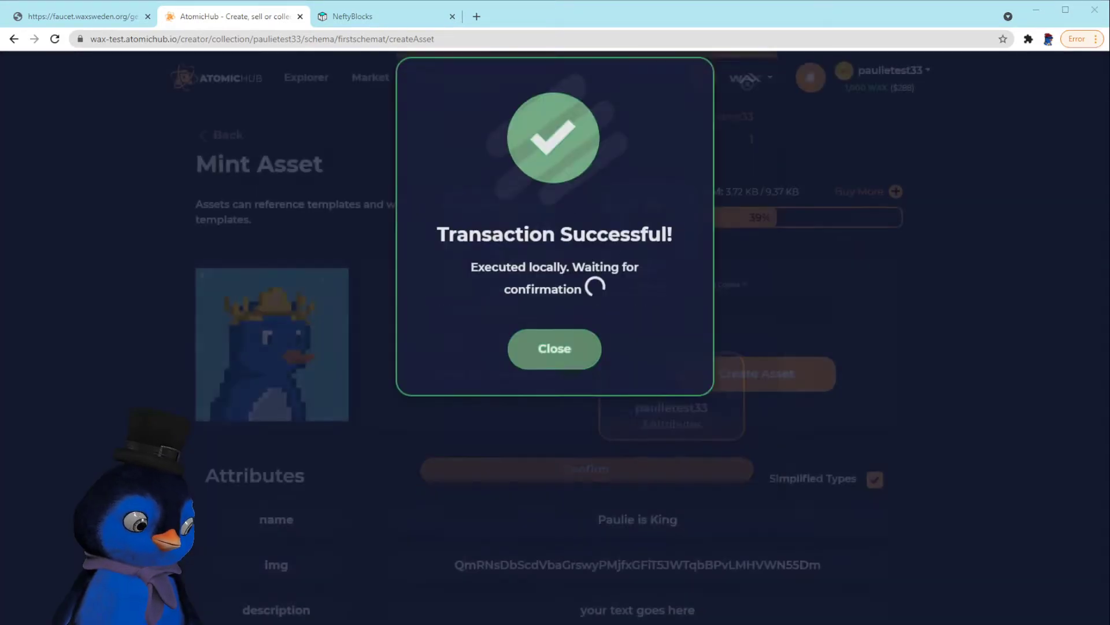
pyautogui.click(554, 356)
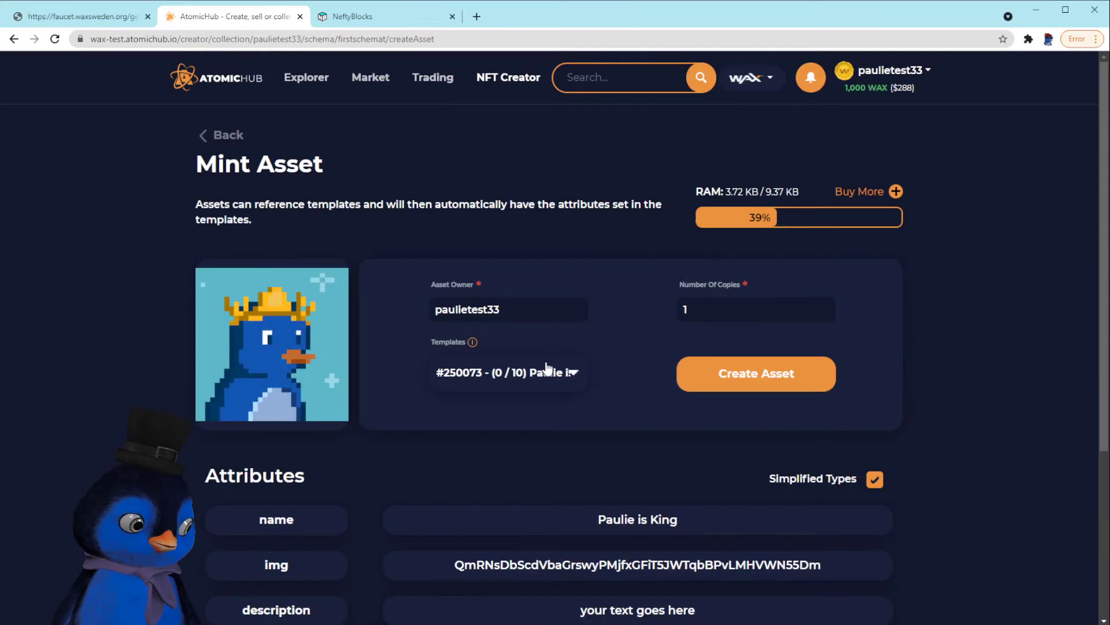
pyautogui.click(215, 135)
# - Go back to the collection page, where firstschemat lists 3 attributes and RAM at 42%
pyautogui.scroll(3, 514, 383)
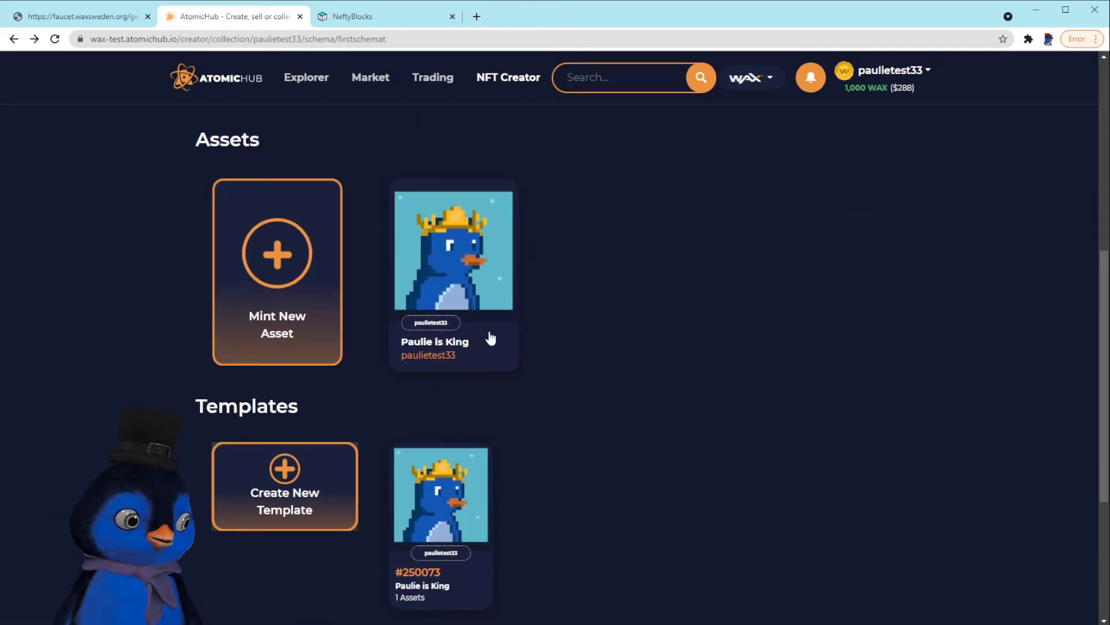
pyautogui.scroll(7, 665, 412)
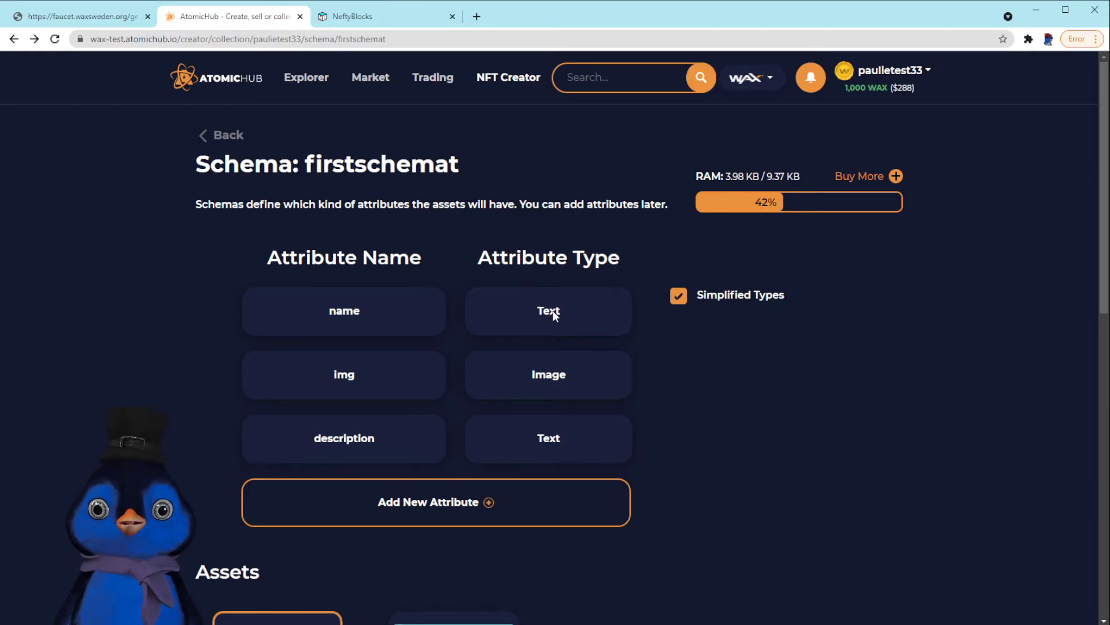
pyautogui.click(231, 138)
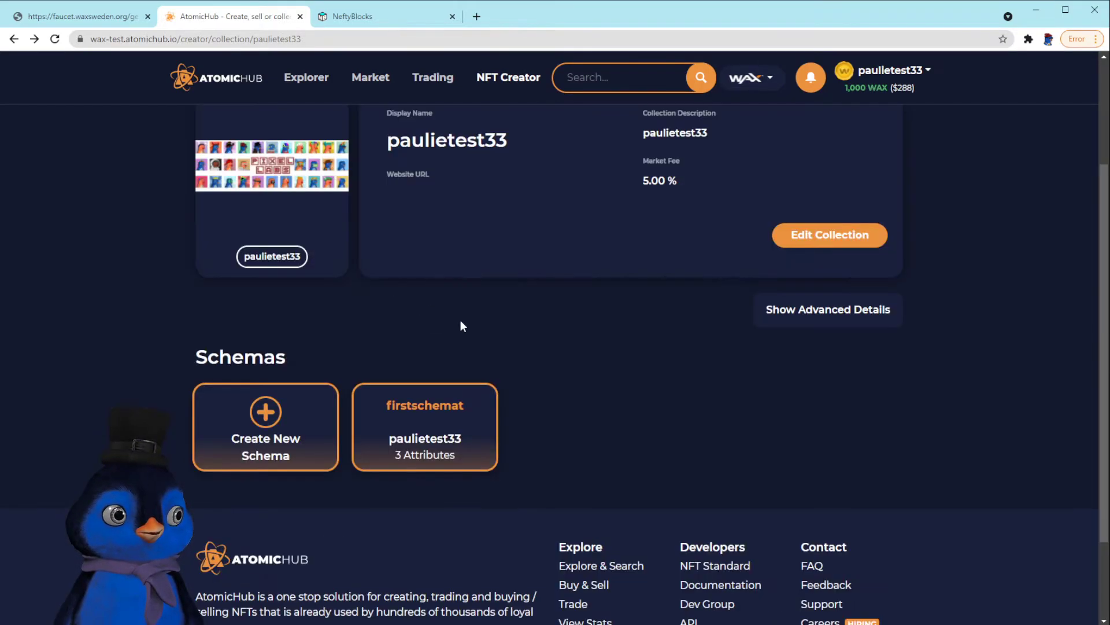
pyautogui.scroll(2, 412, 302)
pyautogui.scroll(1, 585, 356)
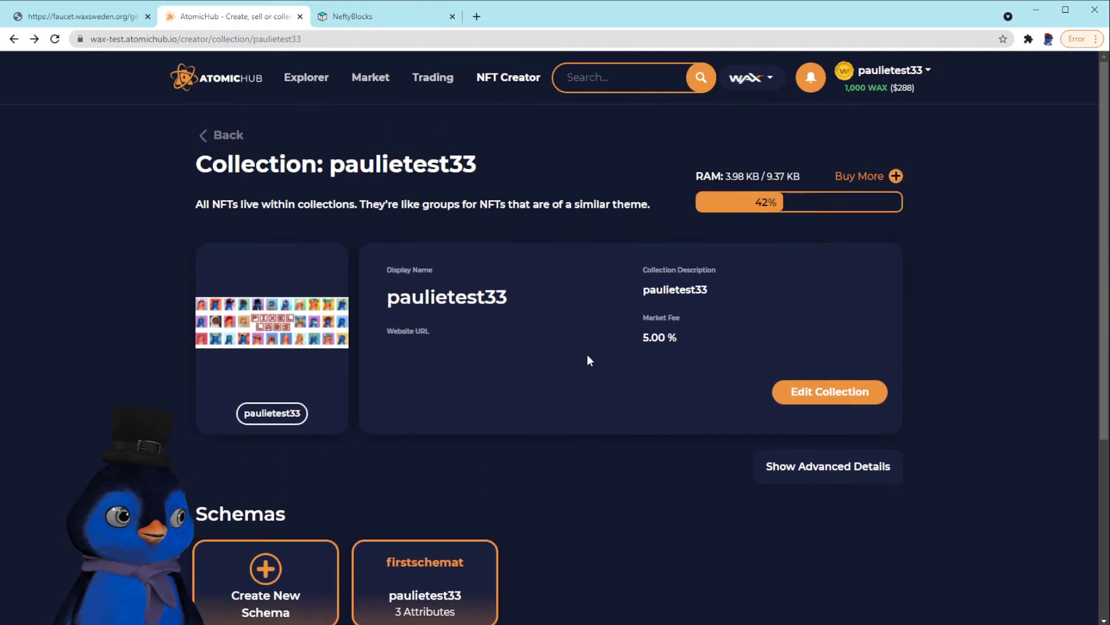
pyautogui.scroll(-1, 665, 497)
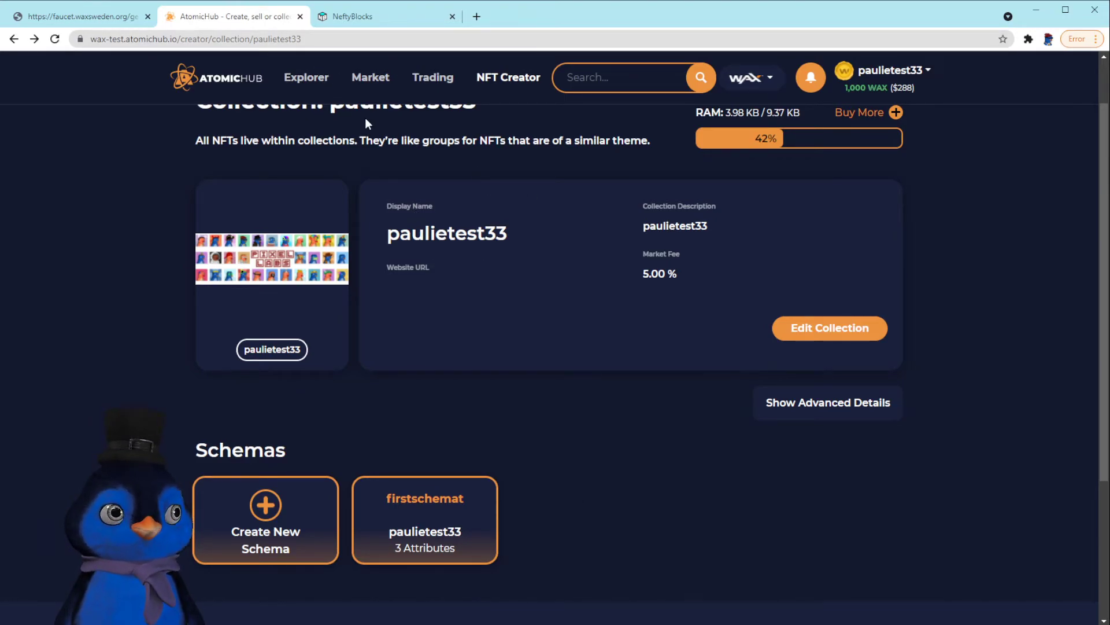
# - Log in to the NeftyBlocks testnet with the Anchor wallet, showing 1,000.00 WAX
pyautogui.click(366, 17)
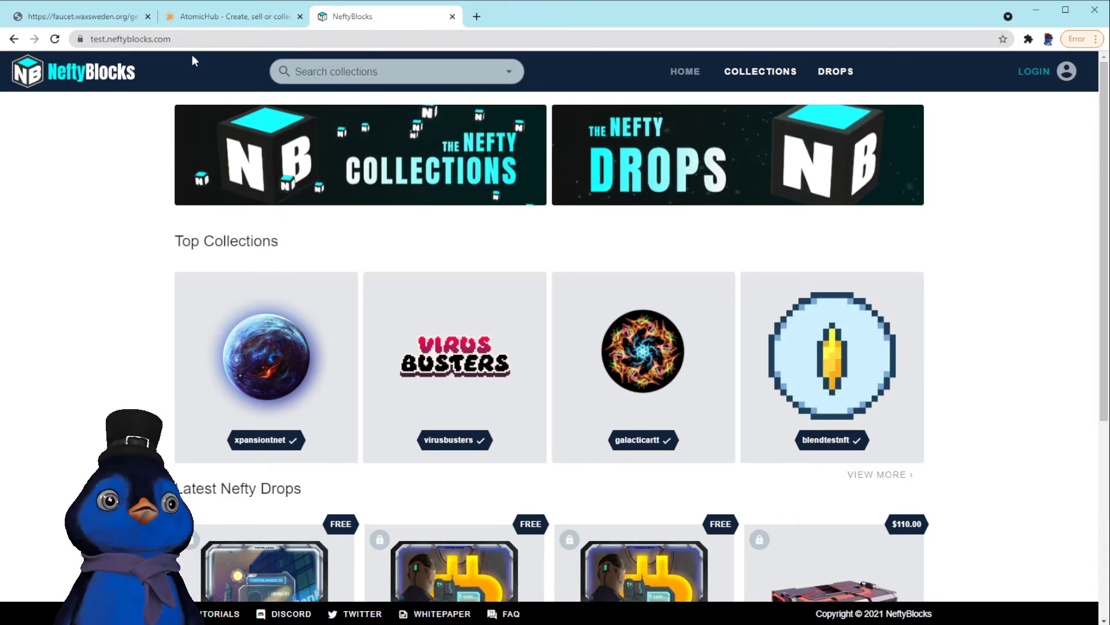
pyautogui.click(1032, 72)
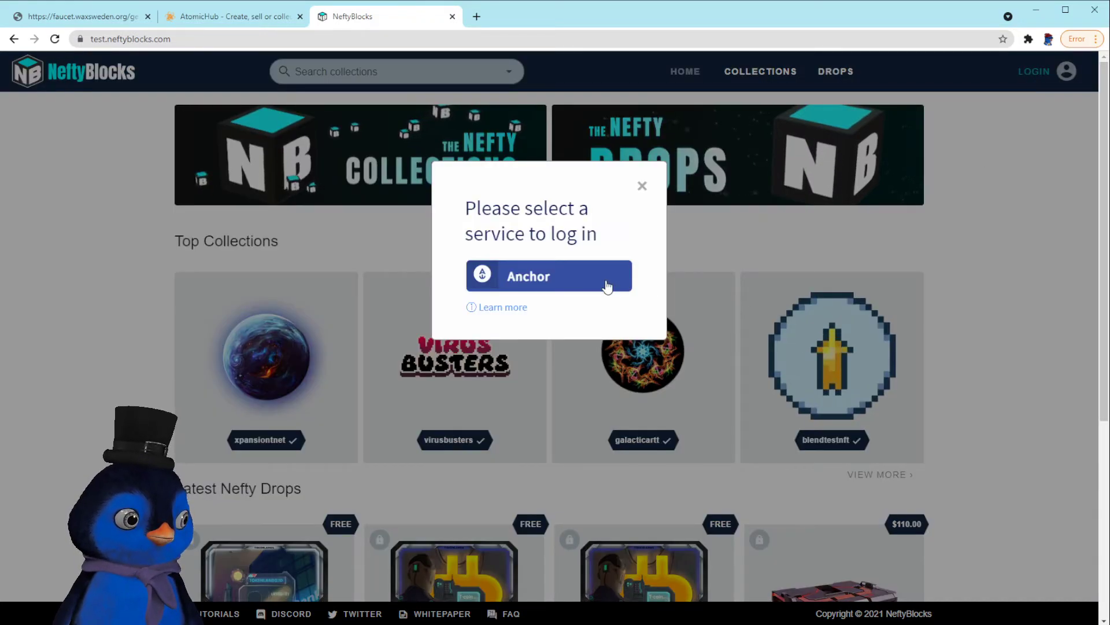
pyautogui.click(536, 277)
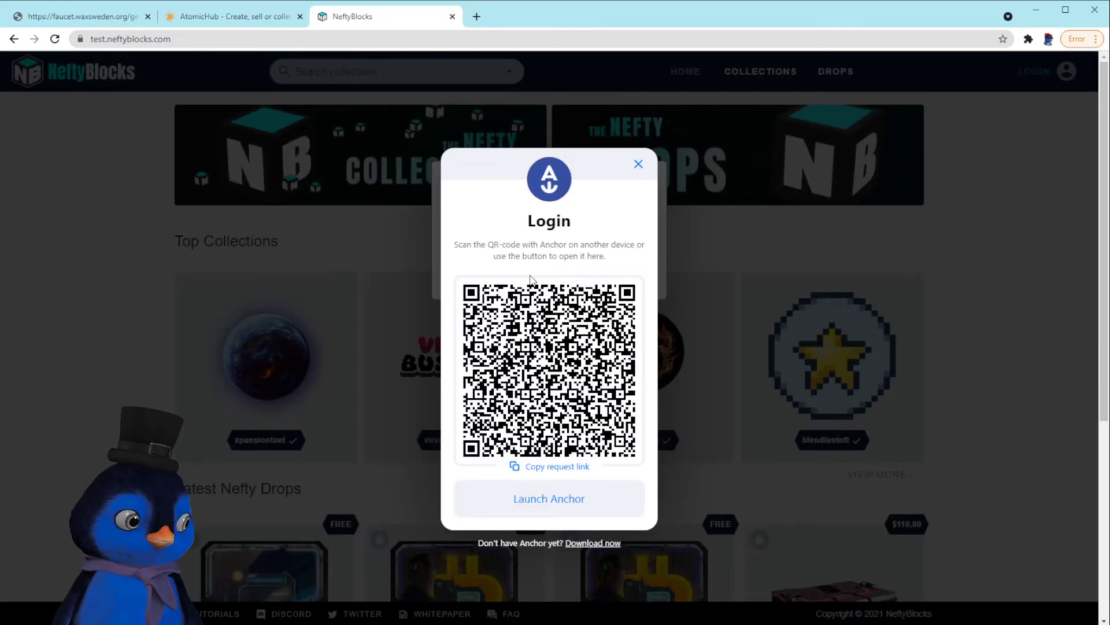
pyautogui.click(546, 498)
pyautogui.click(619, 148)
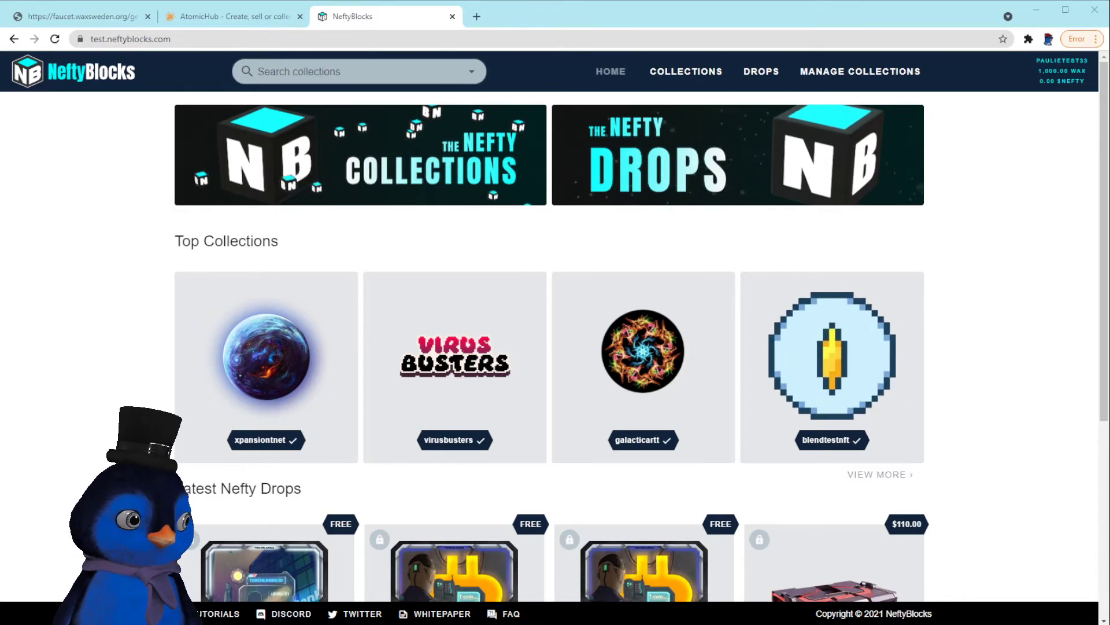
# - Open your collection from Manage Collections to reach its Nefty drops management page
pyautogui.click(850, 76)
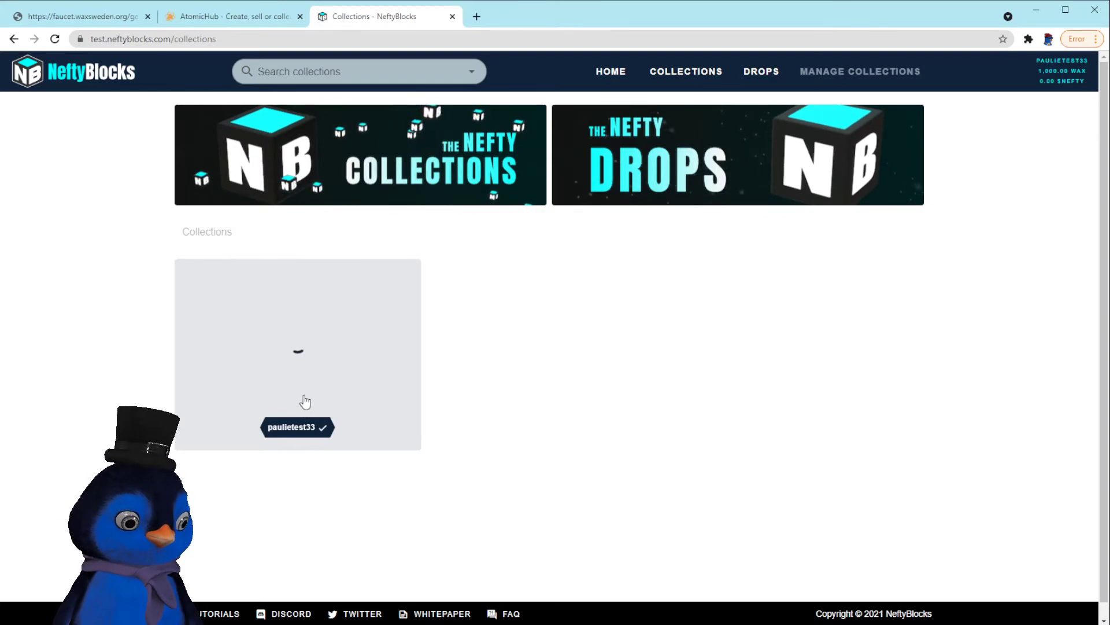
pyautogui.click(299, 355)
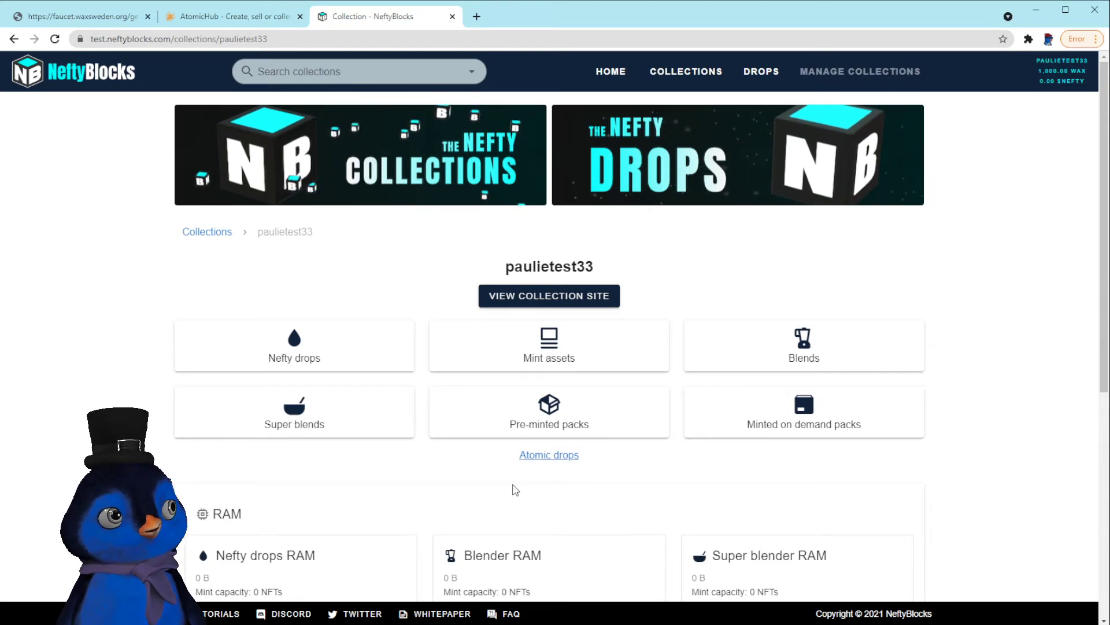
pyautogui.scroll(-3, 516, 480)
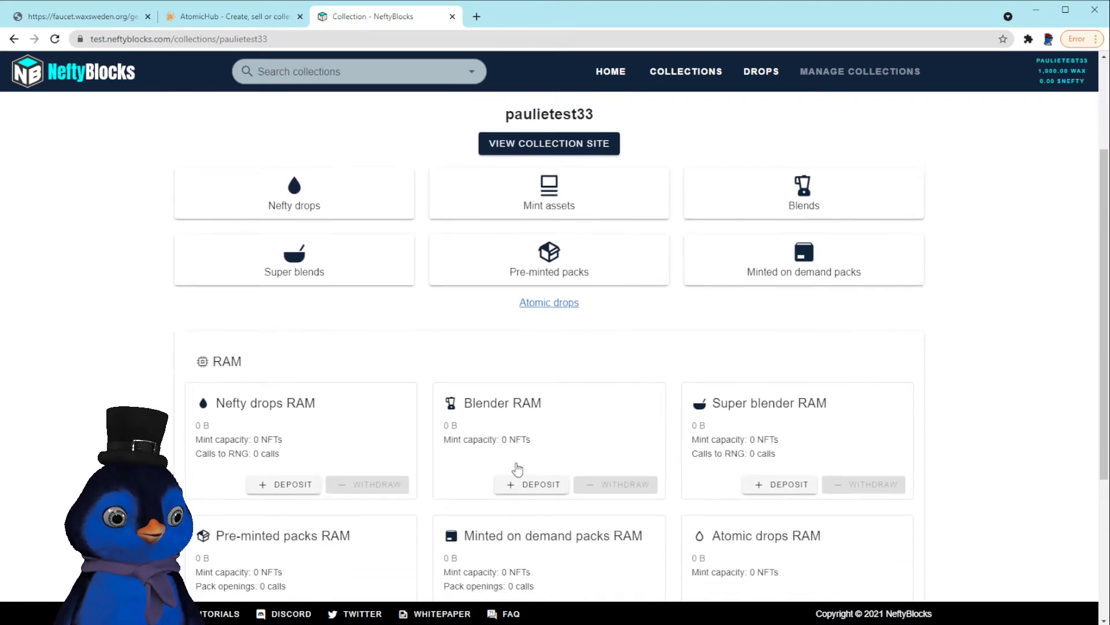
pyautogui.scroll(3, 538, 454)
# - Authorize the neftyblocksd account on the collection from its Nefty drops section
pyautogui.click(266, 355)
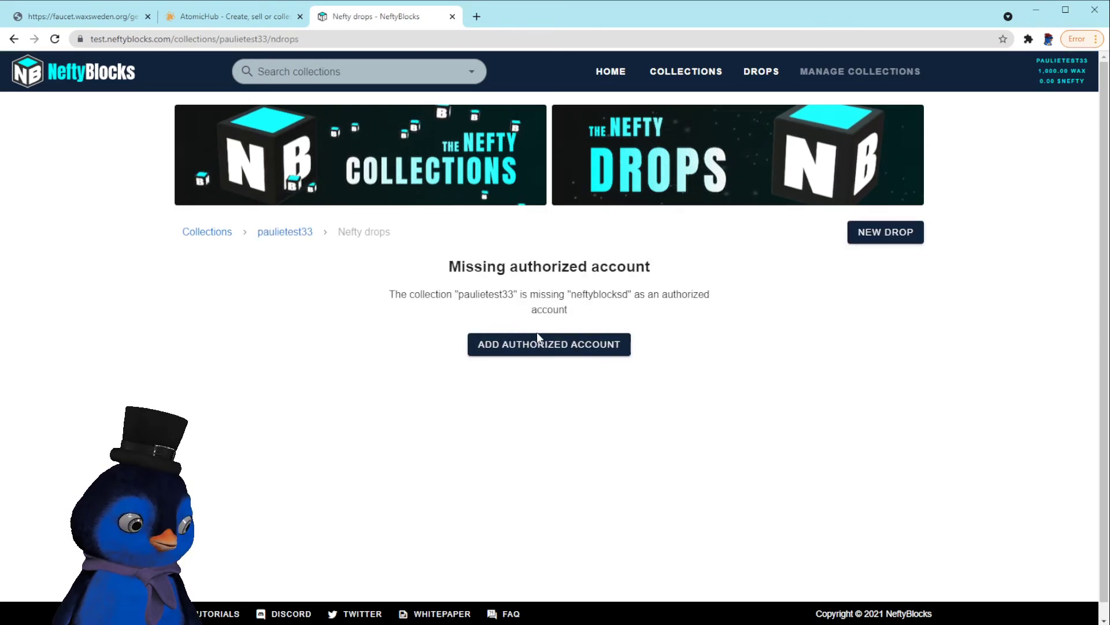
pyautogui.moveTo(467, 299); pyautogui.dragTo(640, 299)
pyautogui.doubleClick(599, 295)
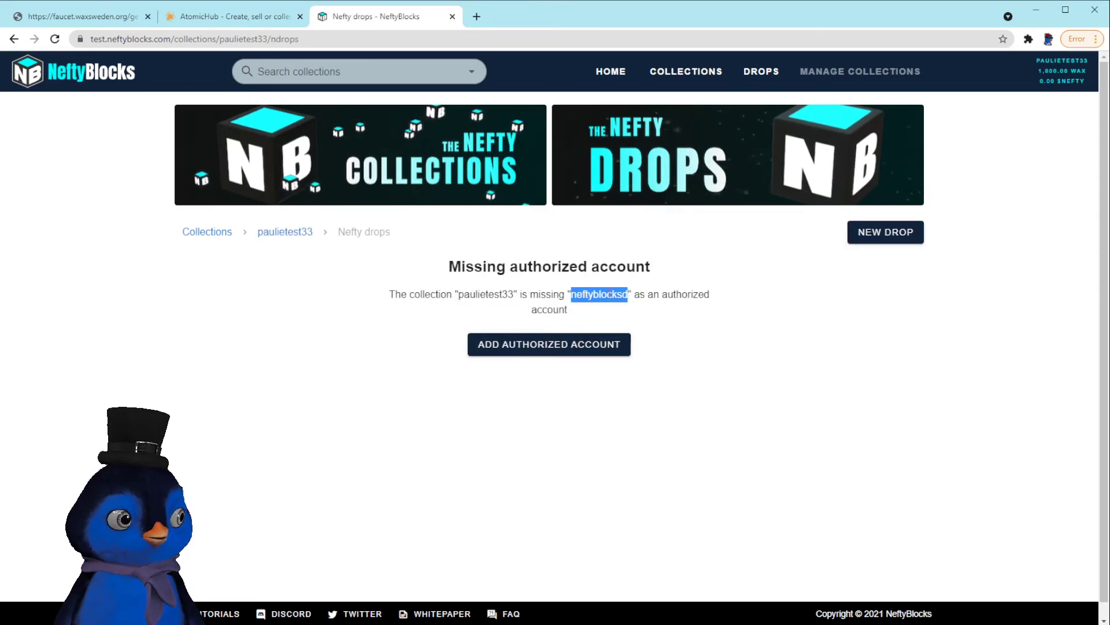
pyautogui.click(687, 295)
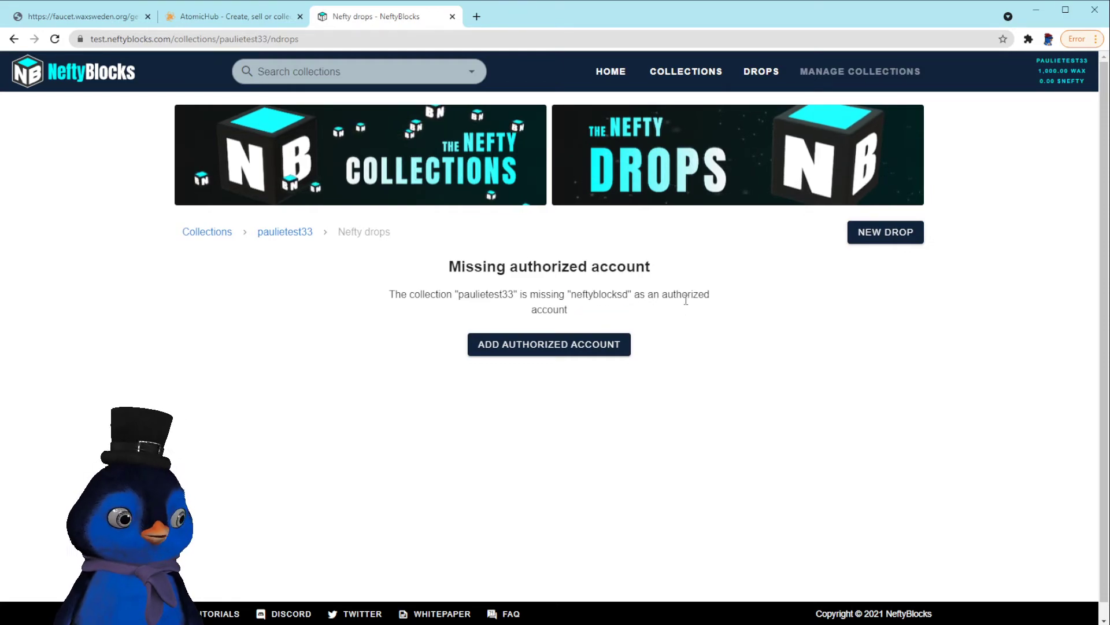
pyautogui.click(558, 345)
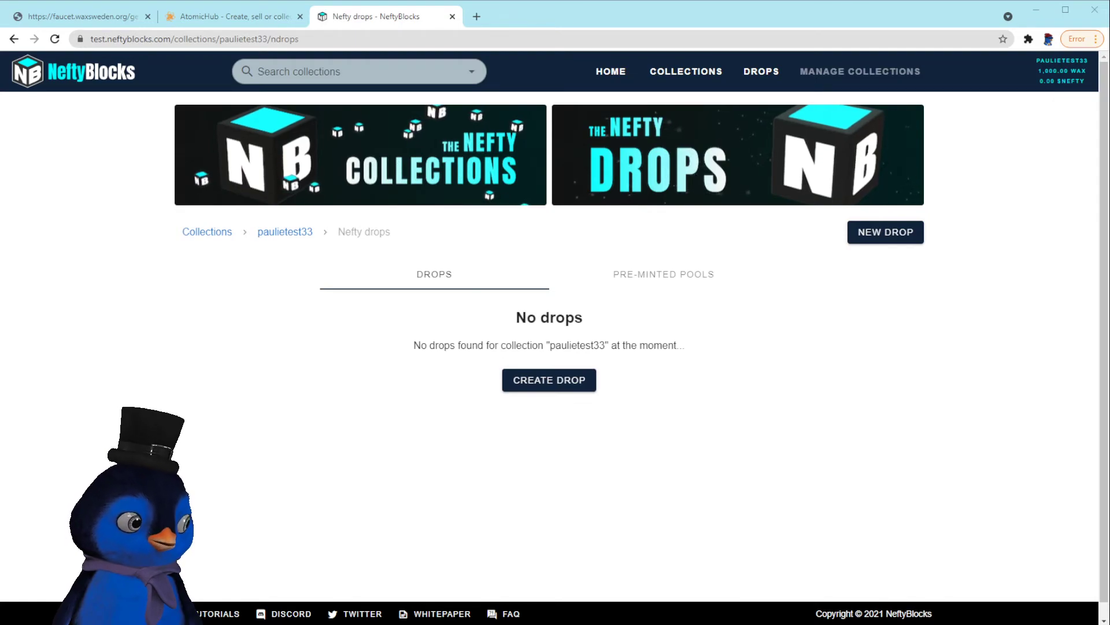
# - Return through the Nefty drops list to the collection's management page
pyautogui.click(531, 384)
pyautogui.click(371, 232)
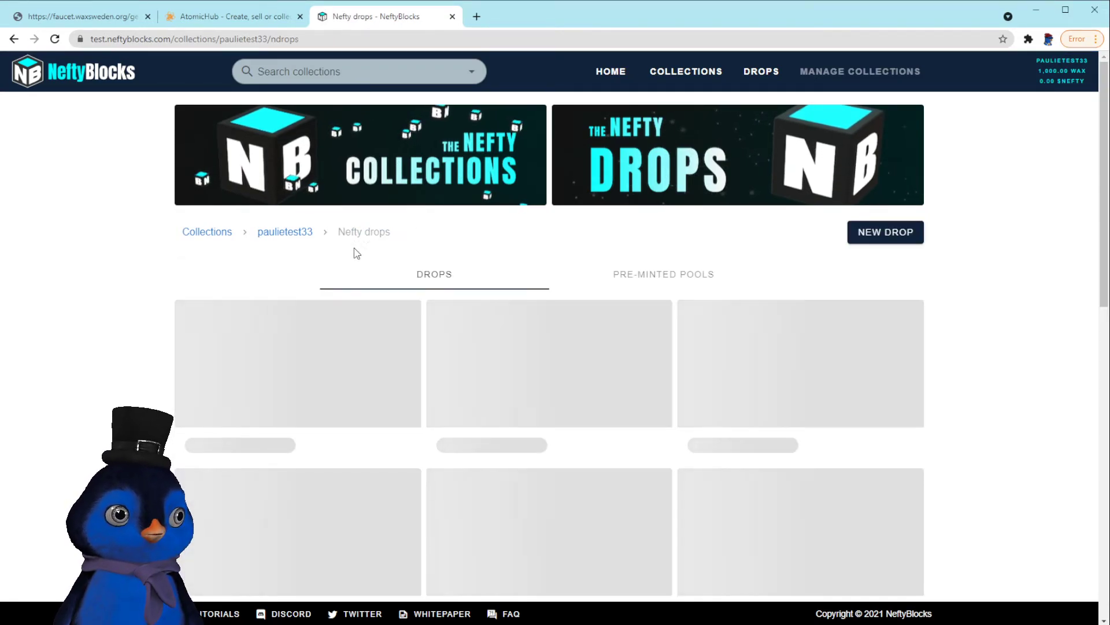
pyautogui.click(286, 233)
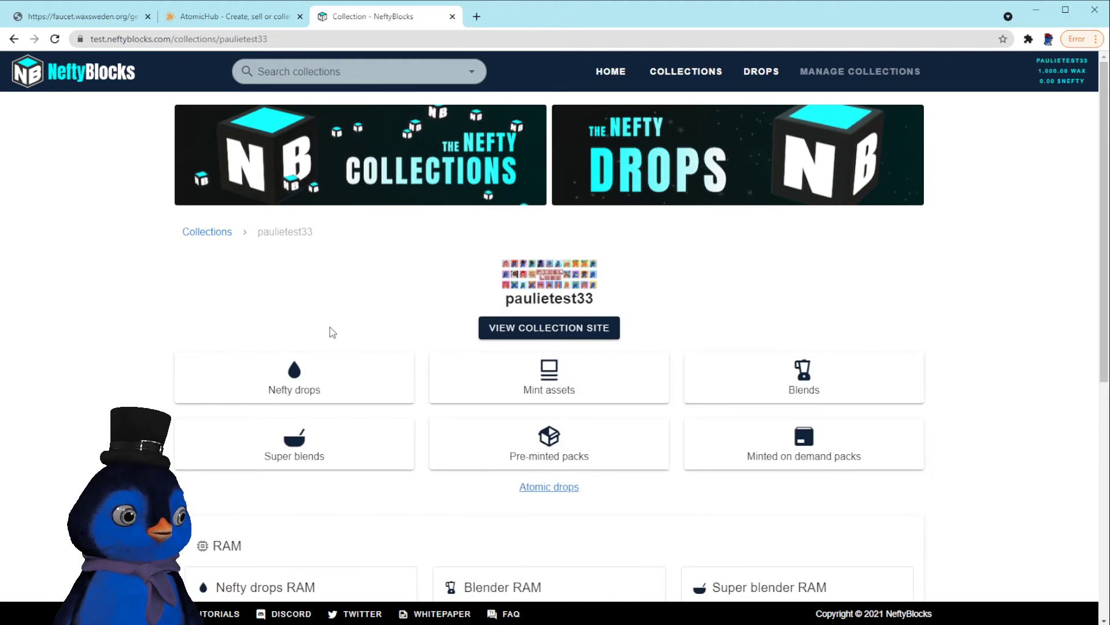
pyautogui.scroll(-2, 350, 341)
pyautogui.scroll(2, 414, 387)
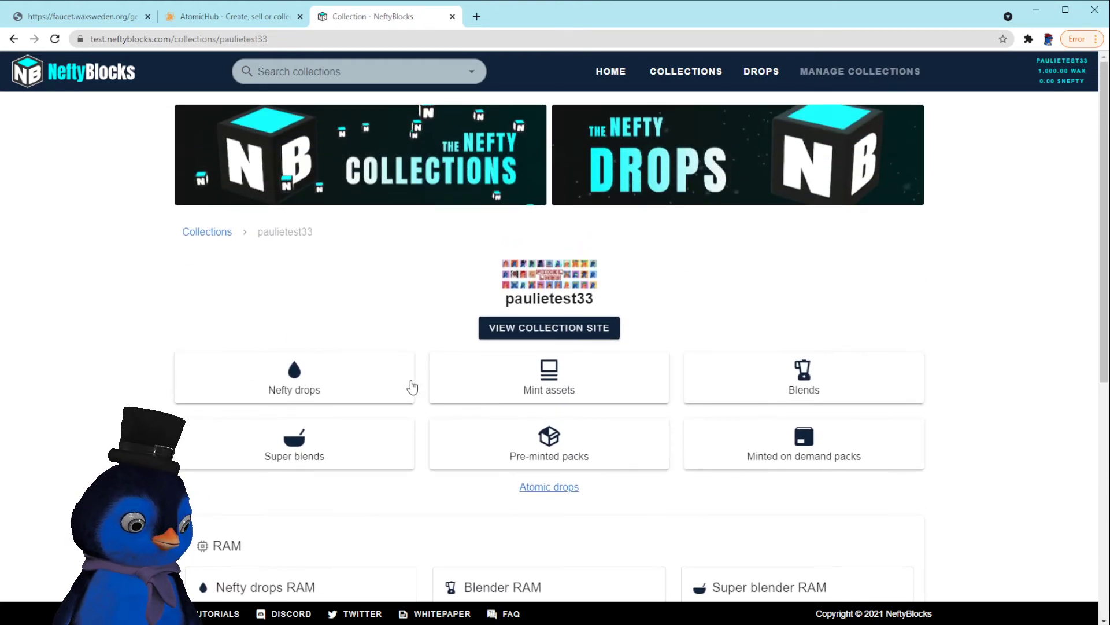
pyautogui.scroll(-2, 509, 405)
pyautogui.scroll(2, 509, 405)
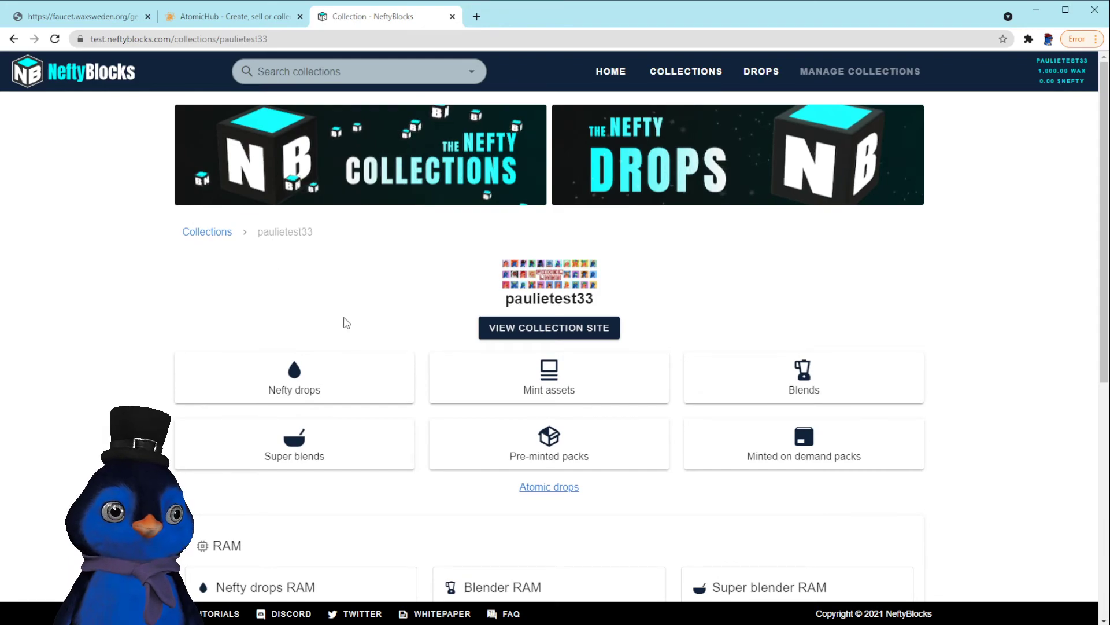
# - Return to the faucet's Create account on WAX testnet page, still showing the earlier keys
pyautogui.click(87, 16)
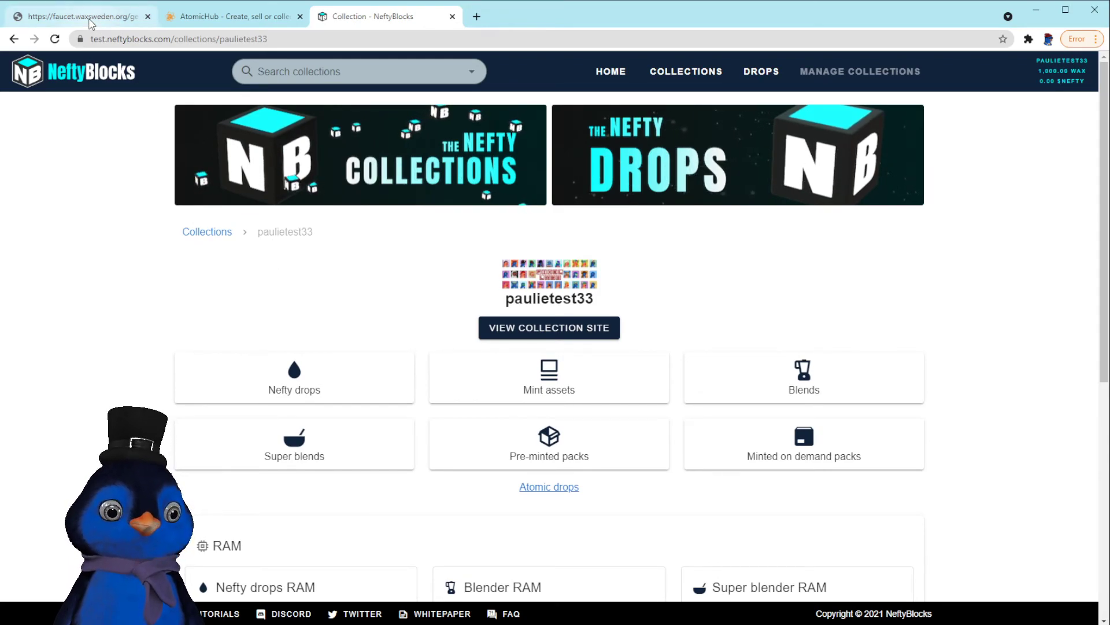
pyautogui.click(15, 39)
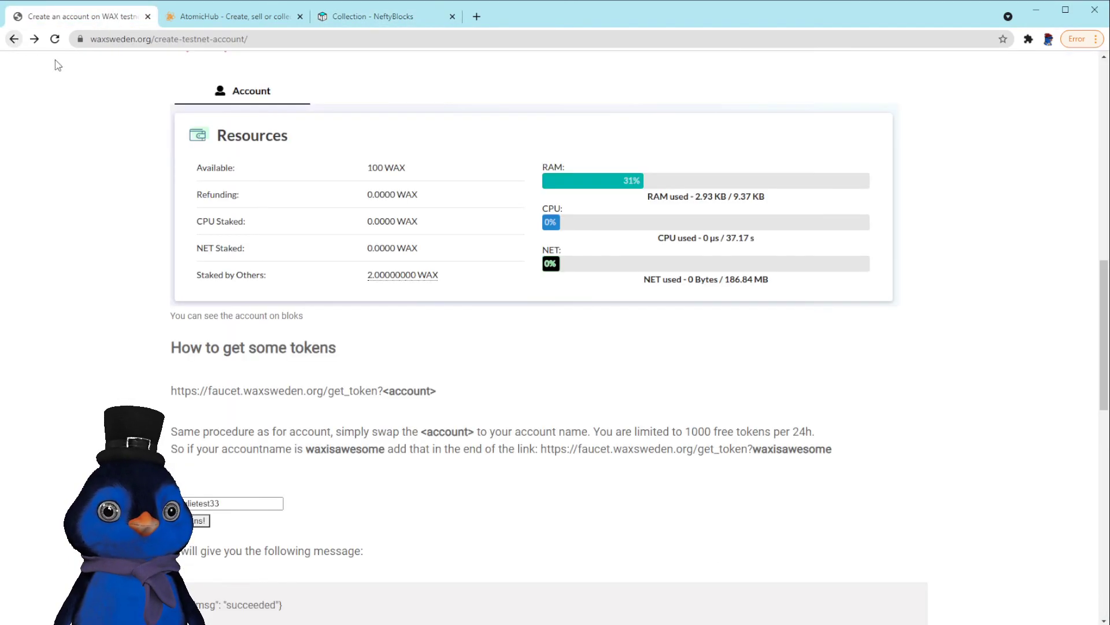
pyautogui.scroll(15, 142, 158)
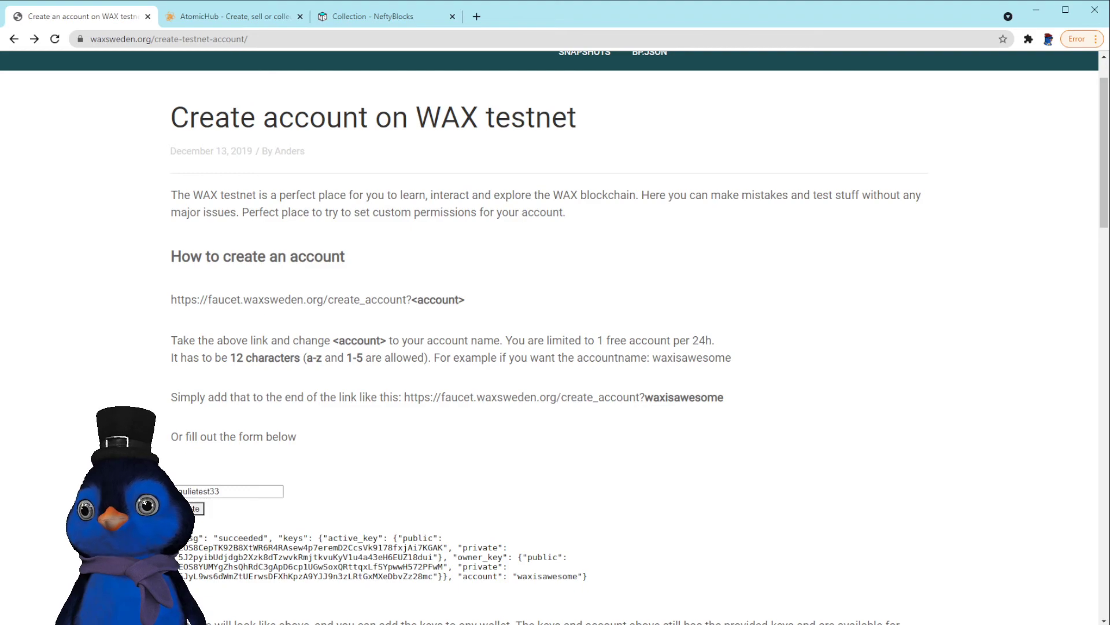
# - Check that Anchor's testnet account holds 1,000 WAX, then return to the AtomicHub collection page
pyautogui.hotkey('alt', 'Tab')
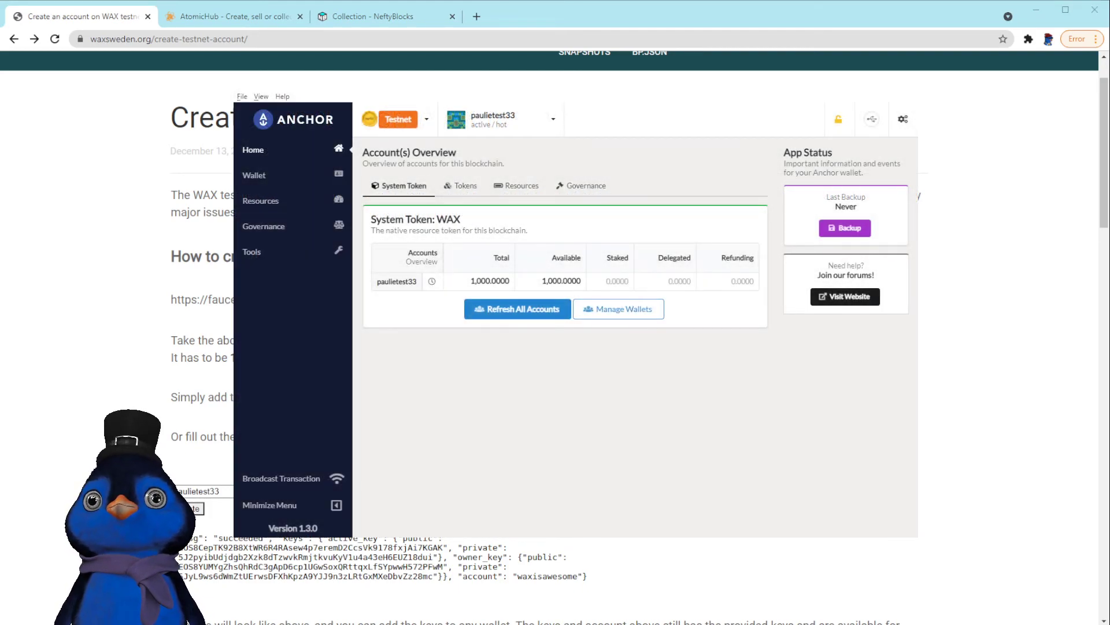
pyautogui.hotkey('alt', 'Tab')
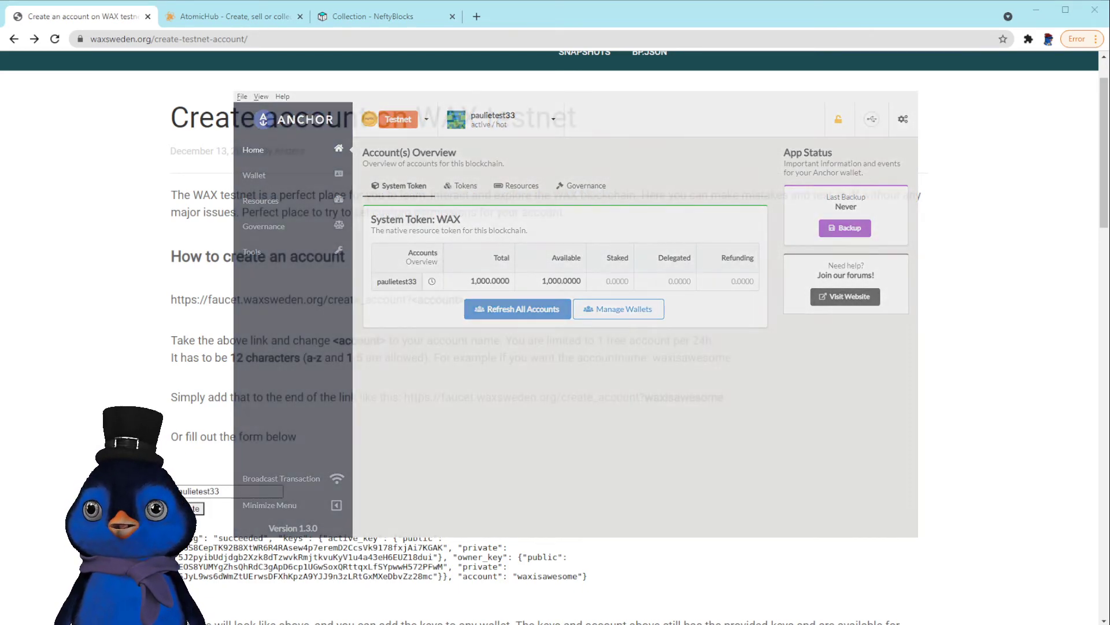
pyautogui.hotkey('ctrl', 'Tab')
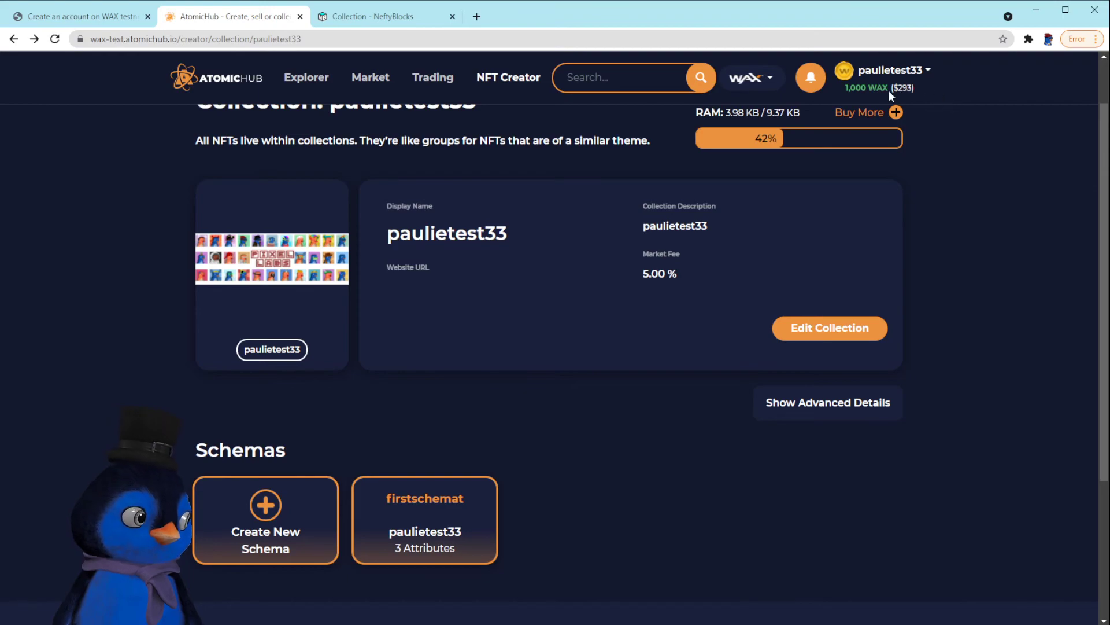
# - Review the AtomicHub collection details and firstschemat schema, then return to the NeftyBlocks collection page
pyautogui.scroll(1, 505, 295)
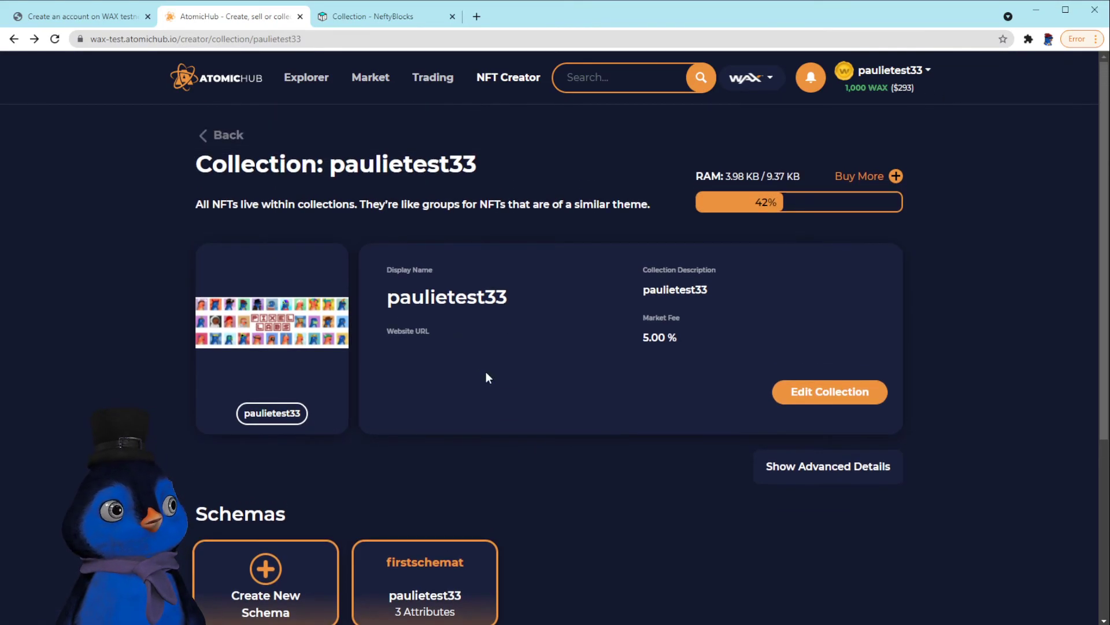
pyautogui.scroll(-2, 488, 376)
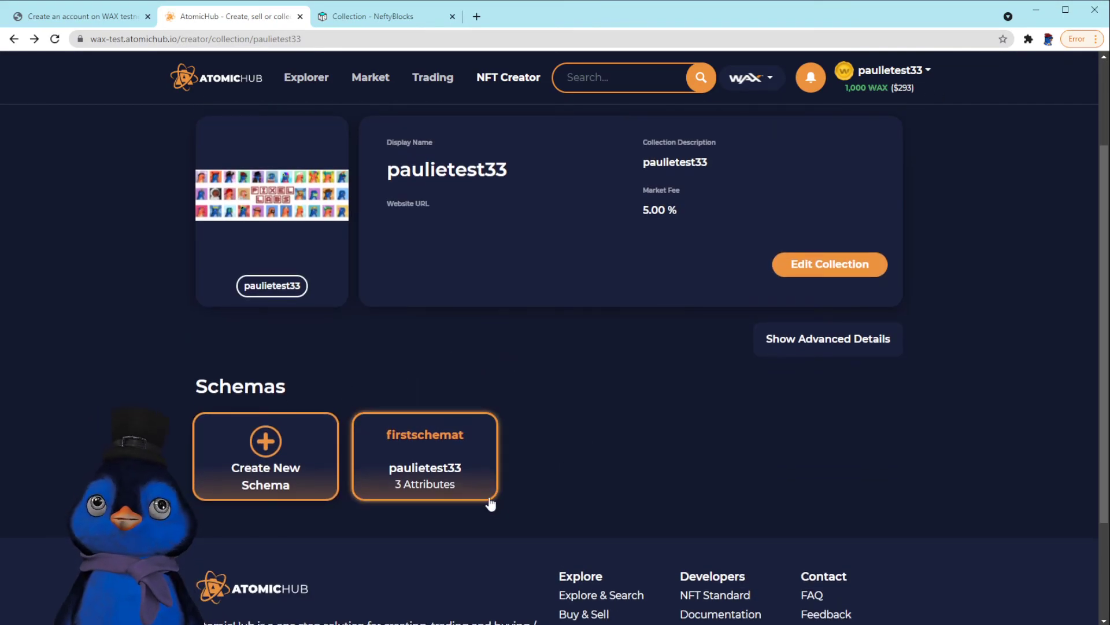
pyautogui.scroll(2, 582, 439)
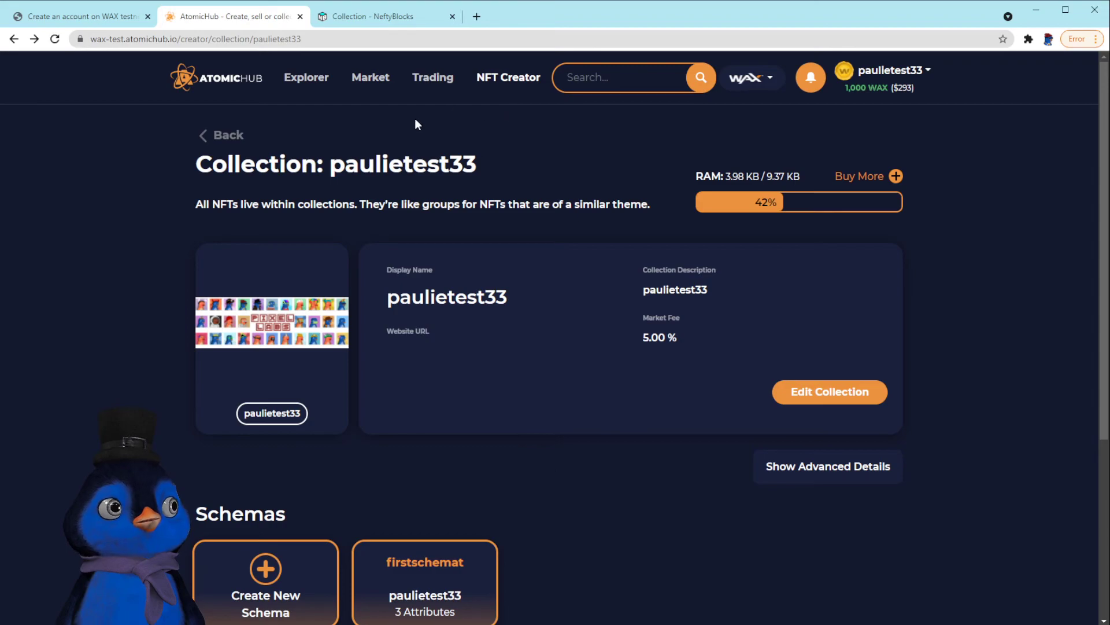
pyautogui.click(363, 16)
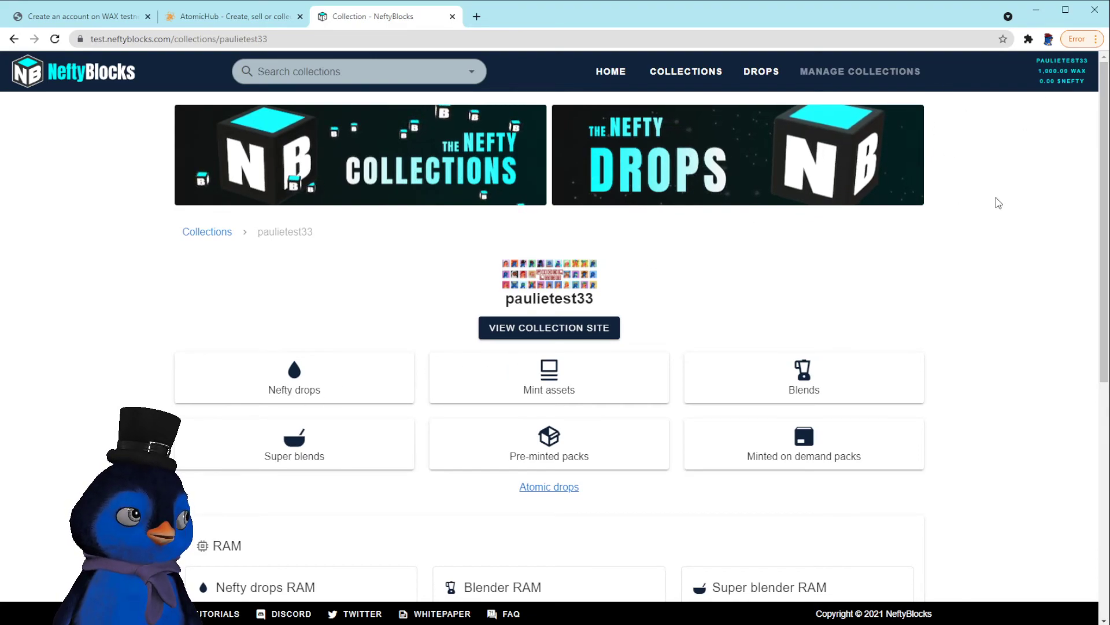
pyautogui.click(851, 73)
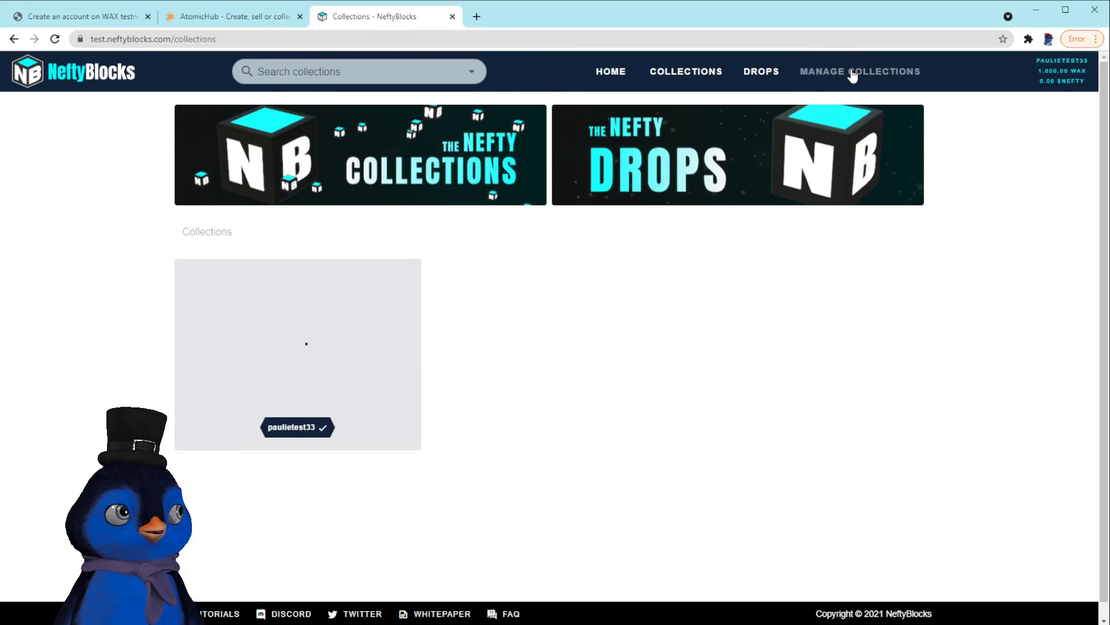
pyautogui.click(315, 380)
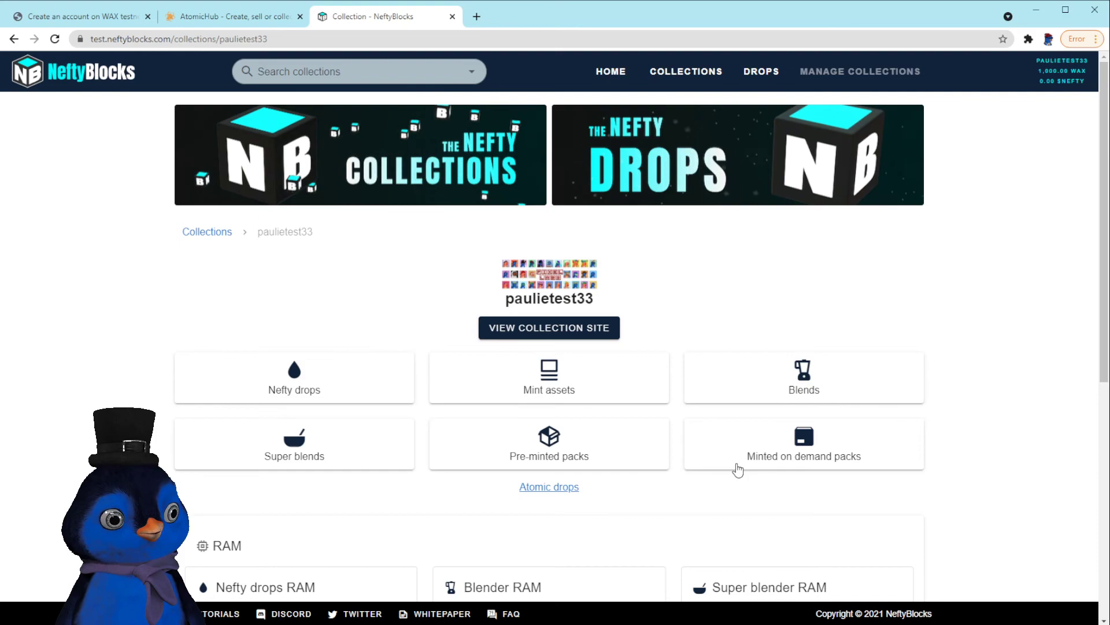
pyautogui.scroll(-4, 738, 469)
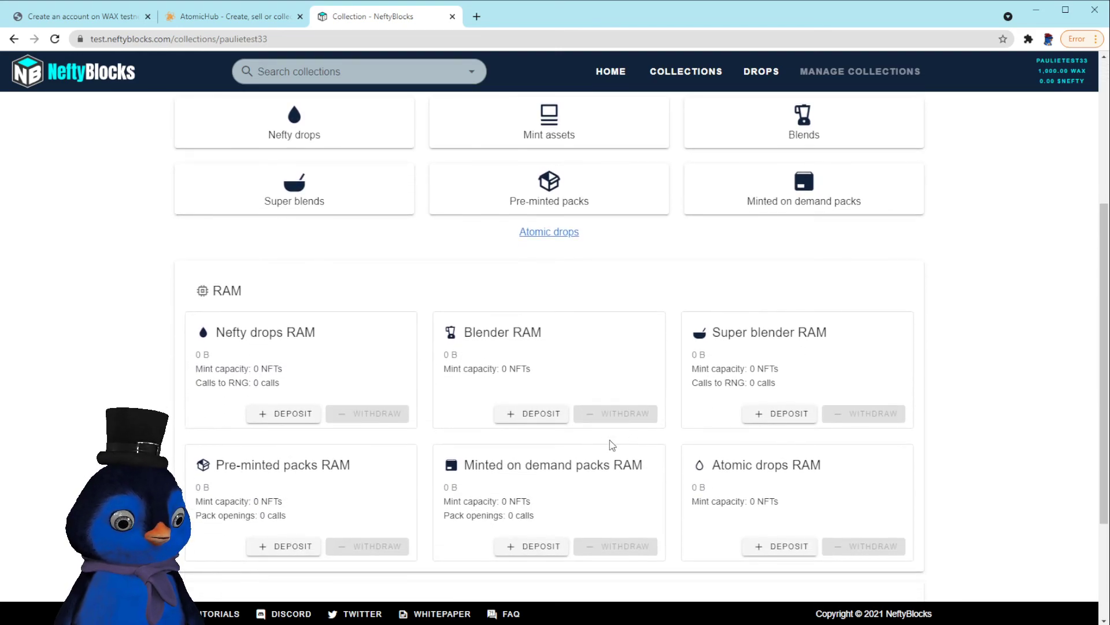
pyautogui.scroll(4, 625, 457)
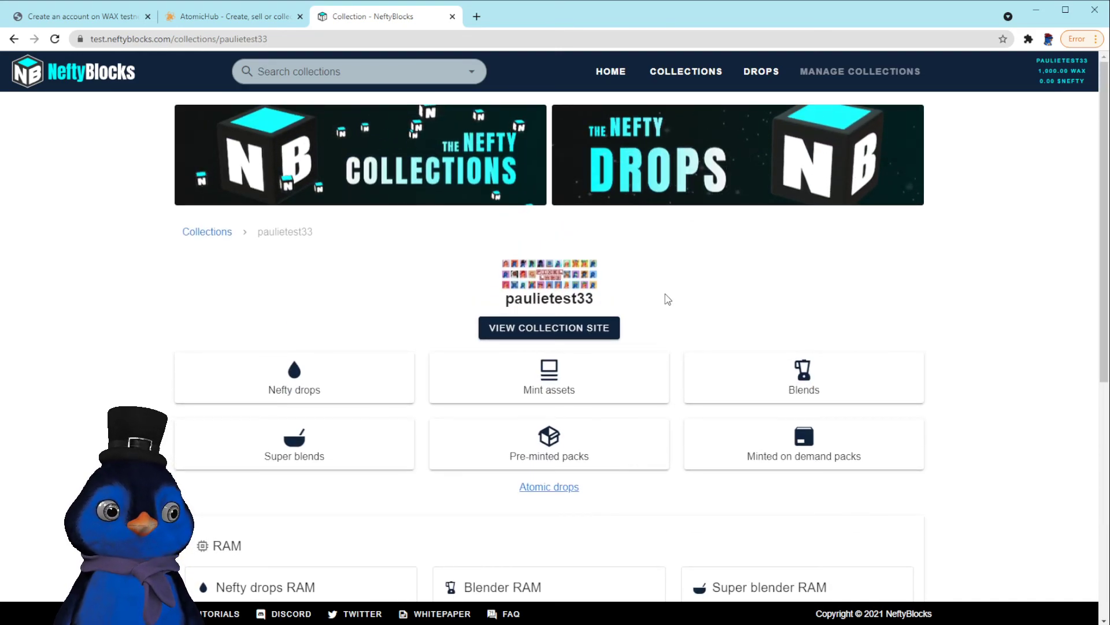